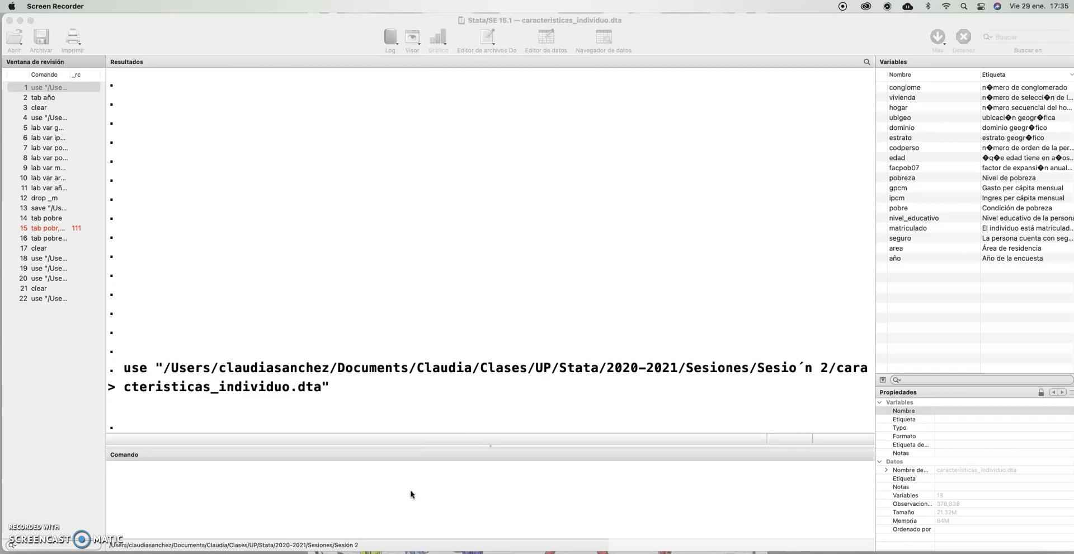
Describe the variables of the loaded dataset with the command d
left_click(411, 495)
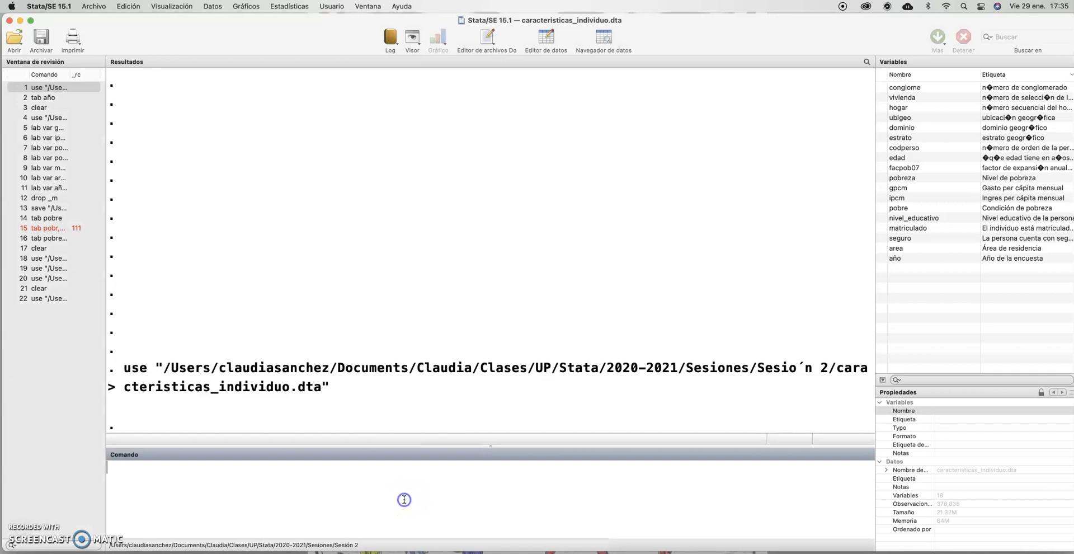
type("d")
key("Return")
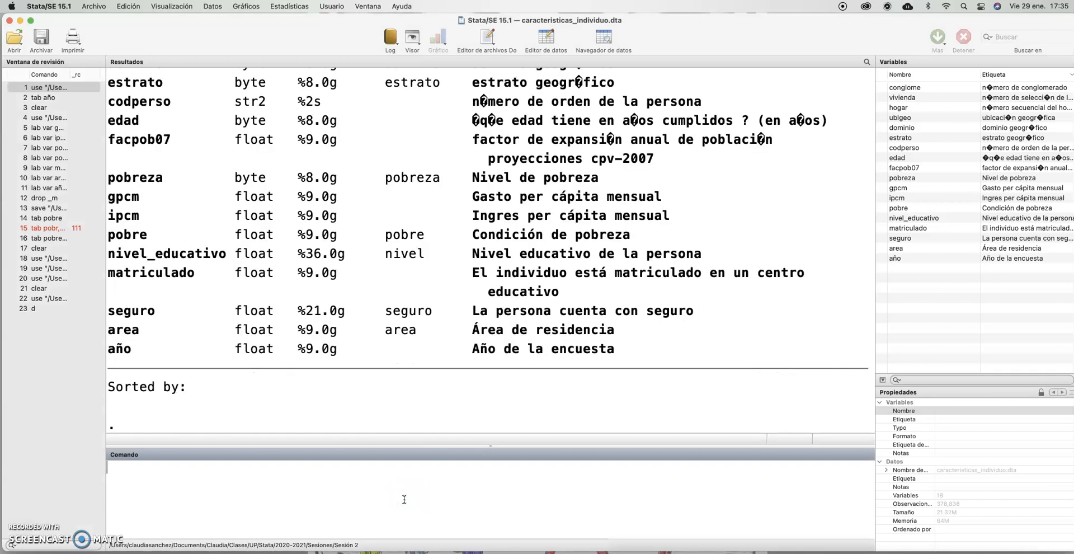
Review the described variables from conglome to año, checking their names, types and labels
scroll(391, 297, "up", 5)
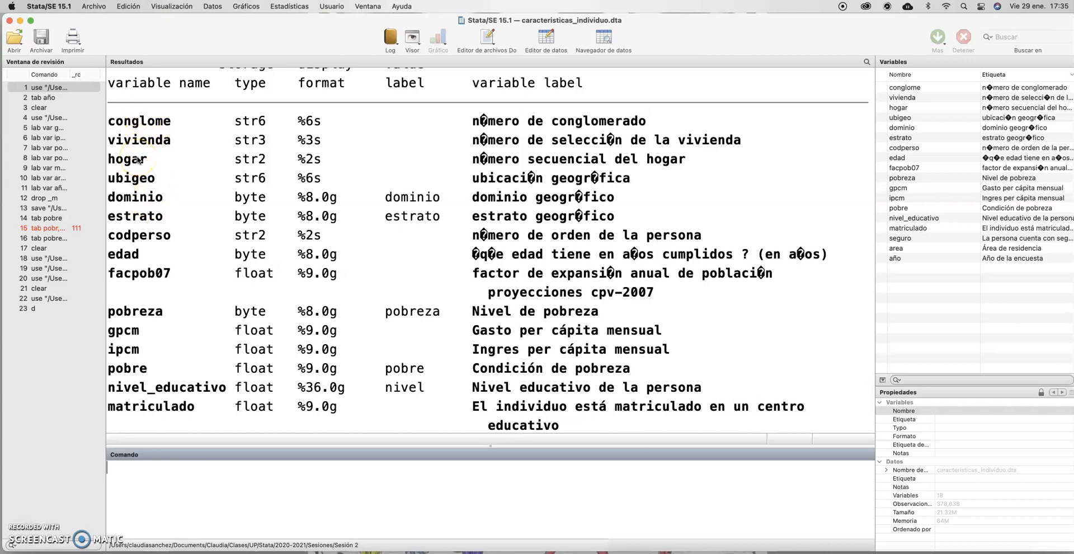
scroll(157, 203, "down", 1)
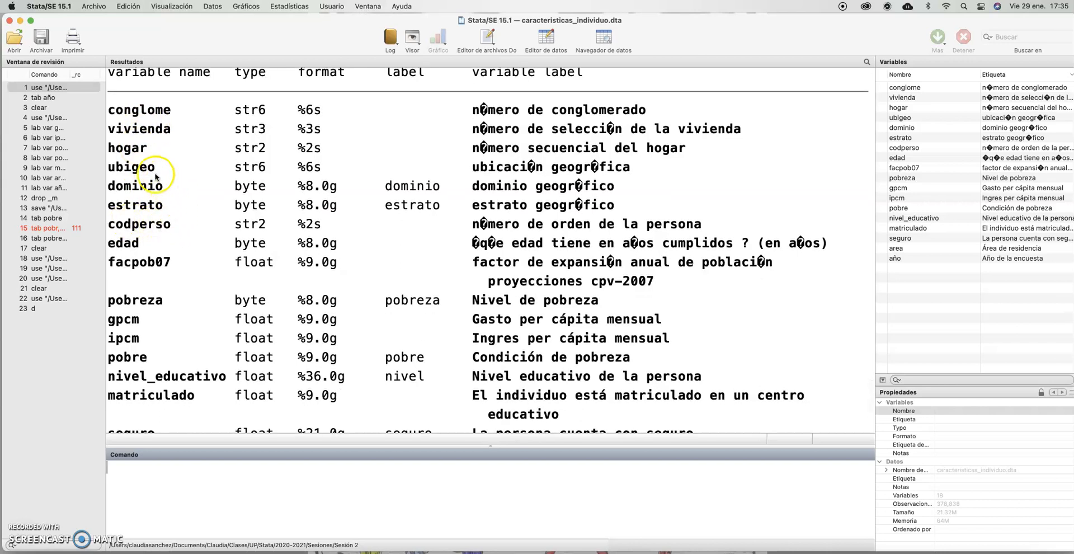
scroll(138, 175, "down", 1)
scroll(137, 175, "up", 1)
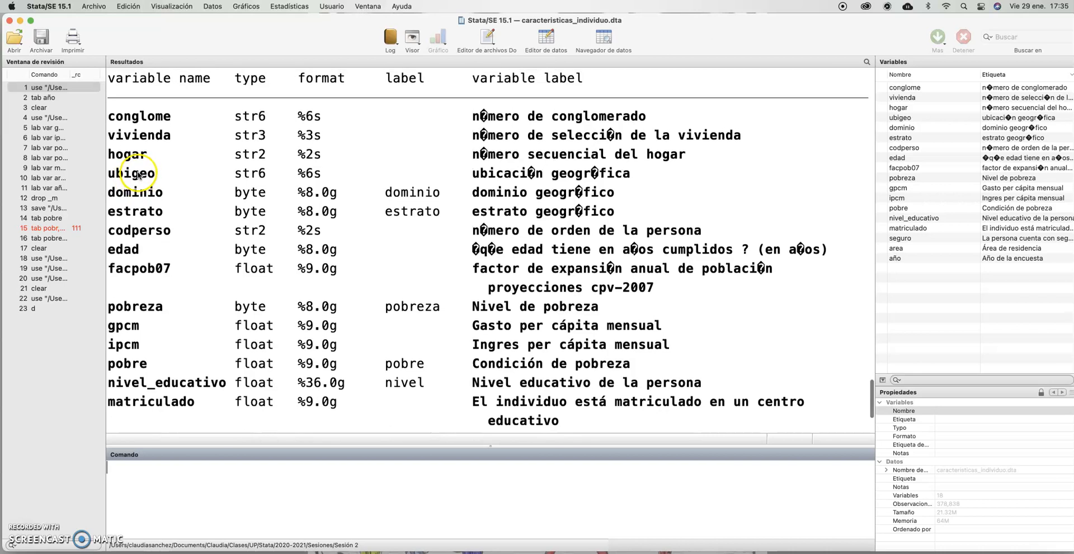
scroll(139, 175, "down", 3)
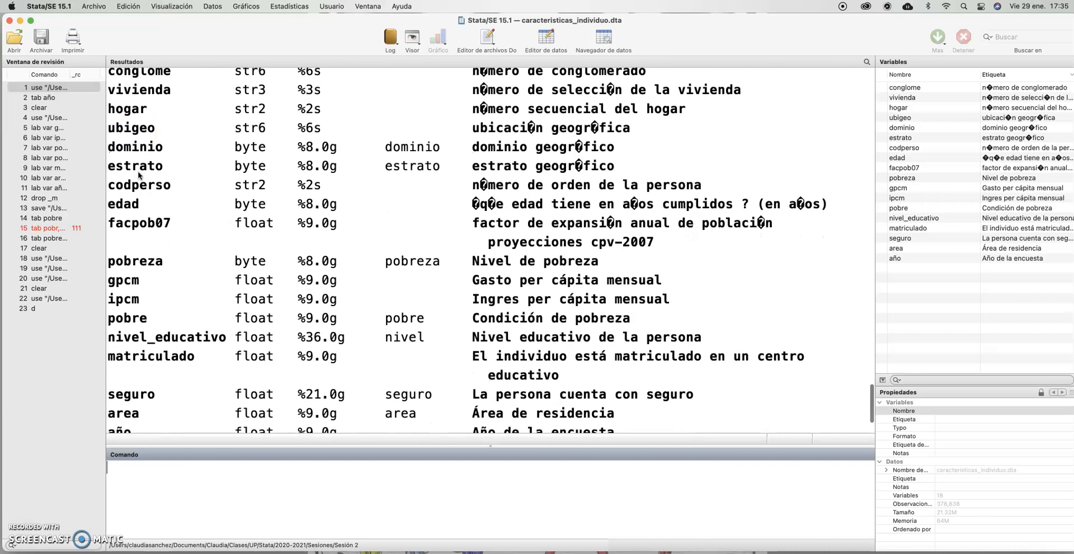
left_click(133, 160)
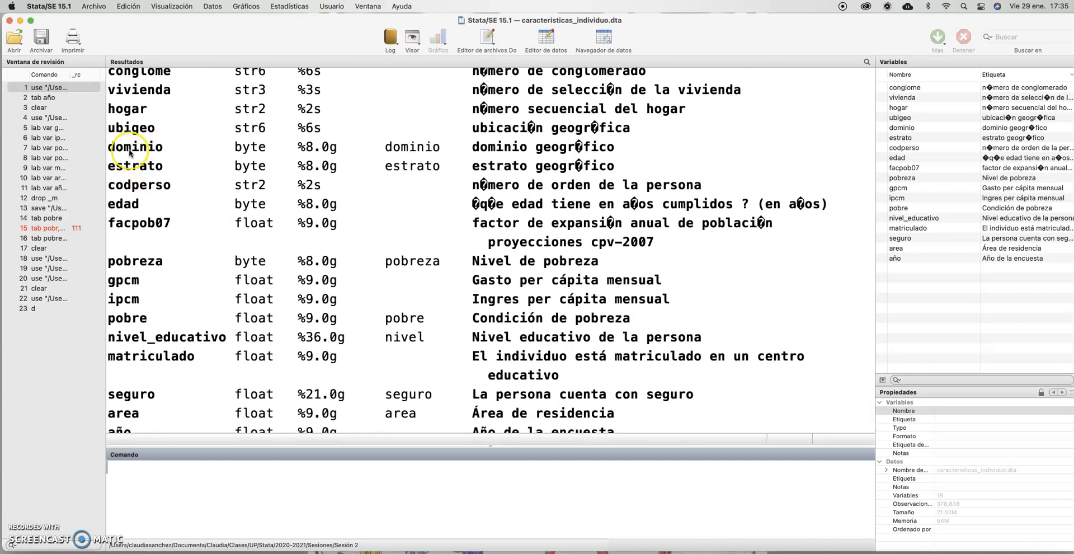
left_click(126, 169)
left_click(127, 207)
scroll(139, 208, "down", 1)
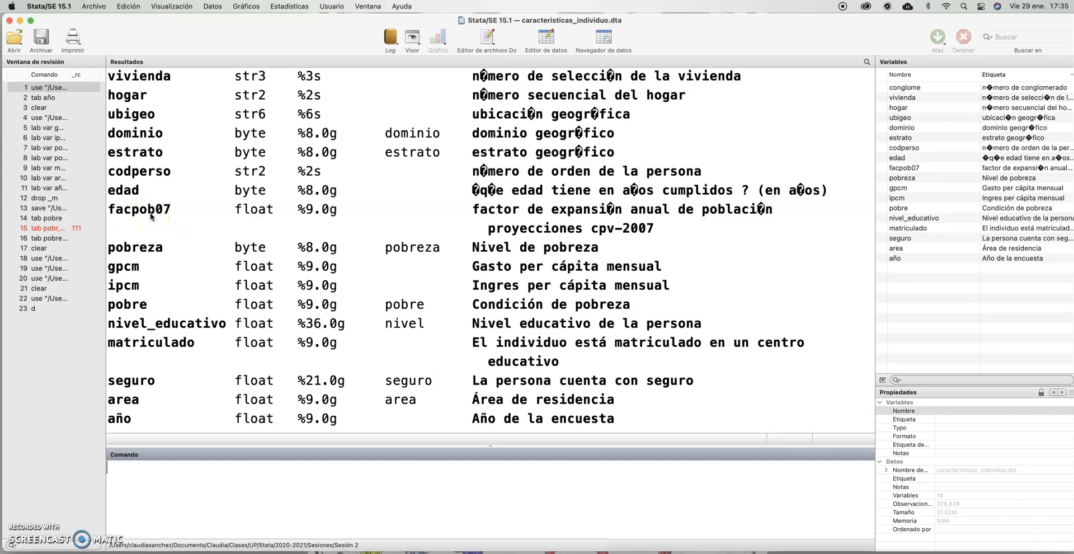
scroll(150, 216, "down", 4)
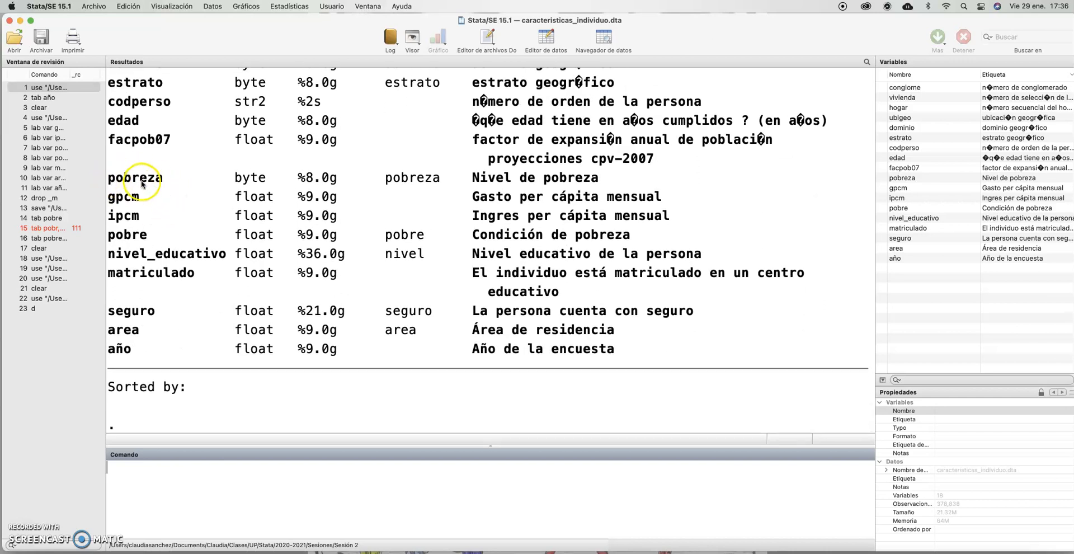
scroll(470, 178, "down", 1)
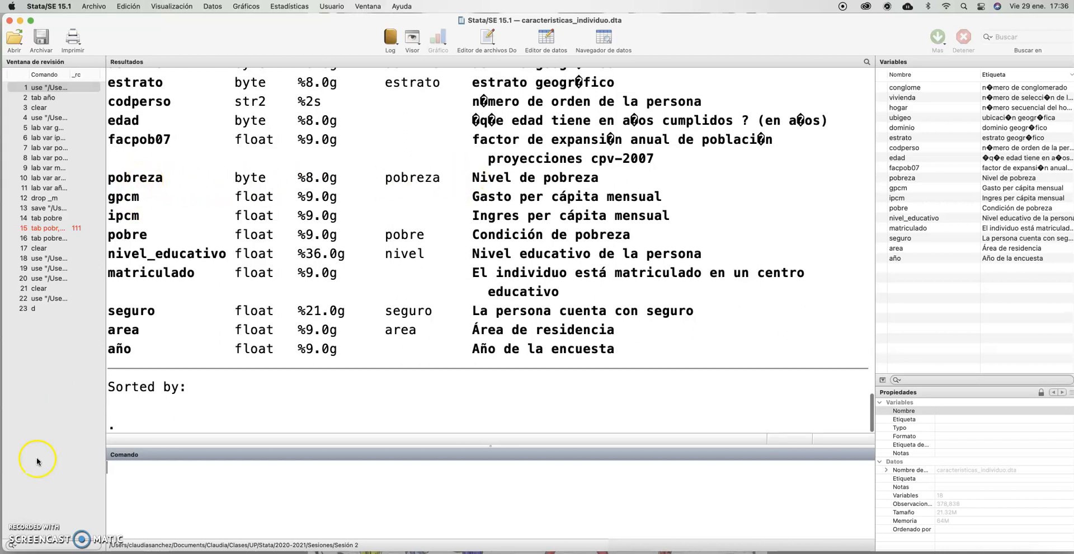
Tabulate the frequencies of the poverty level variable with tab pobreza
left_click(21, 528)
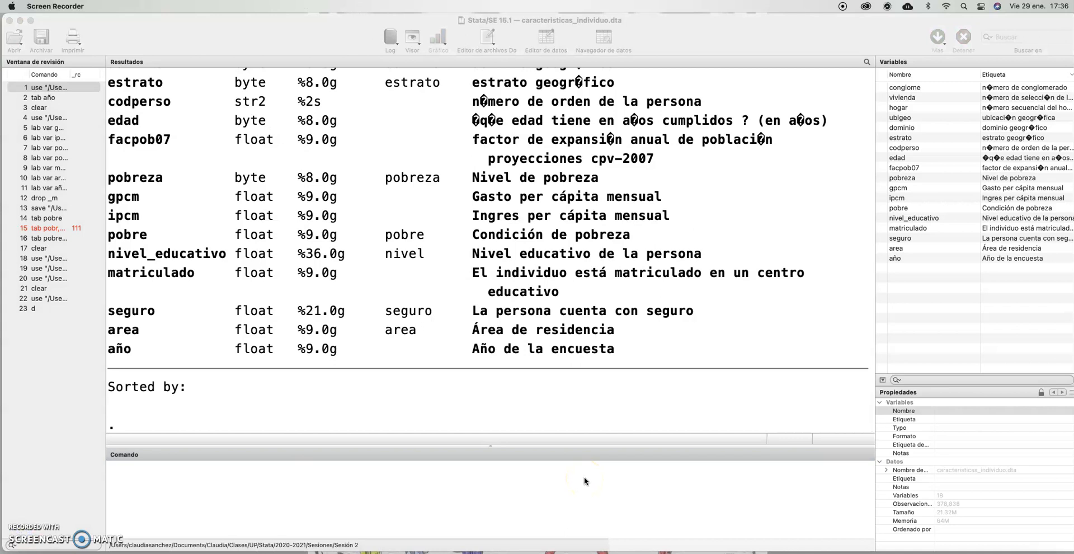
left_click(539, 497)
type("tab pobreza")
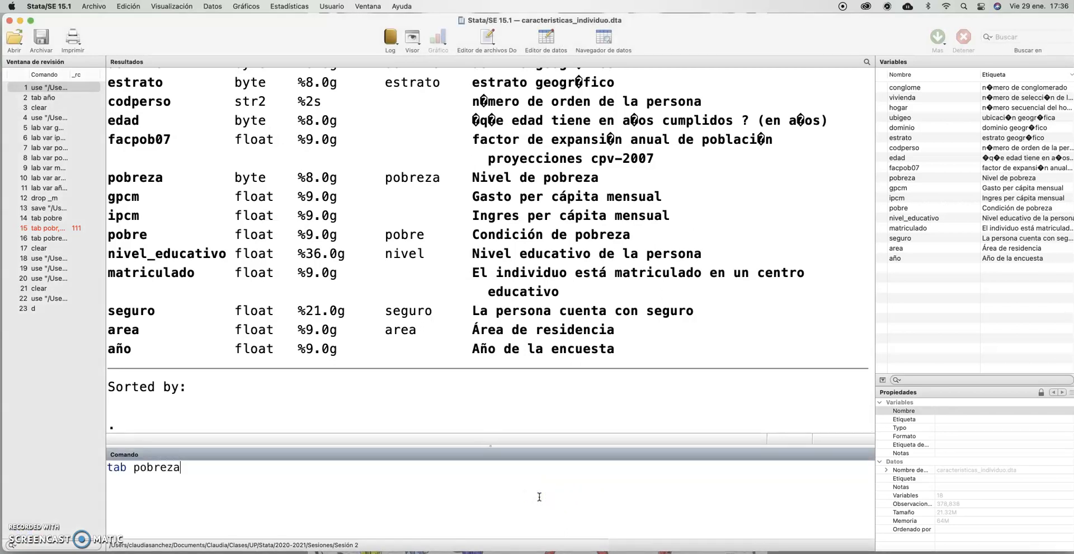
key("Return")
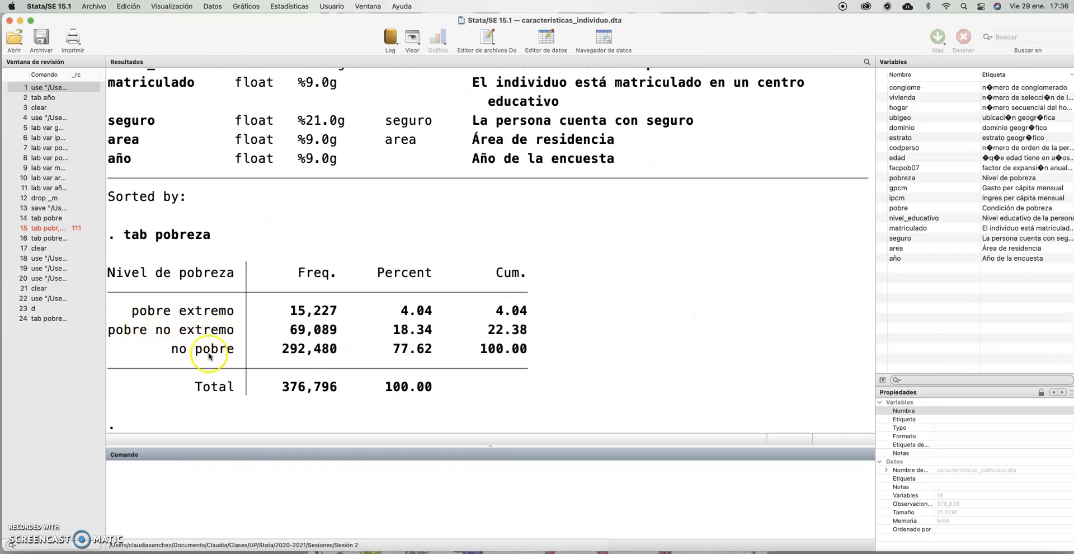
Check pobre in the variable description and tabulate its frequencies with tab pobre
scroll(284, 283, "up", 5)
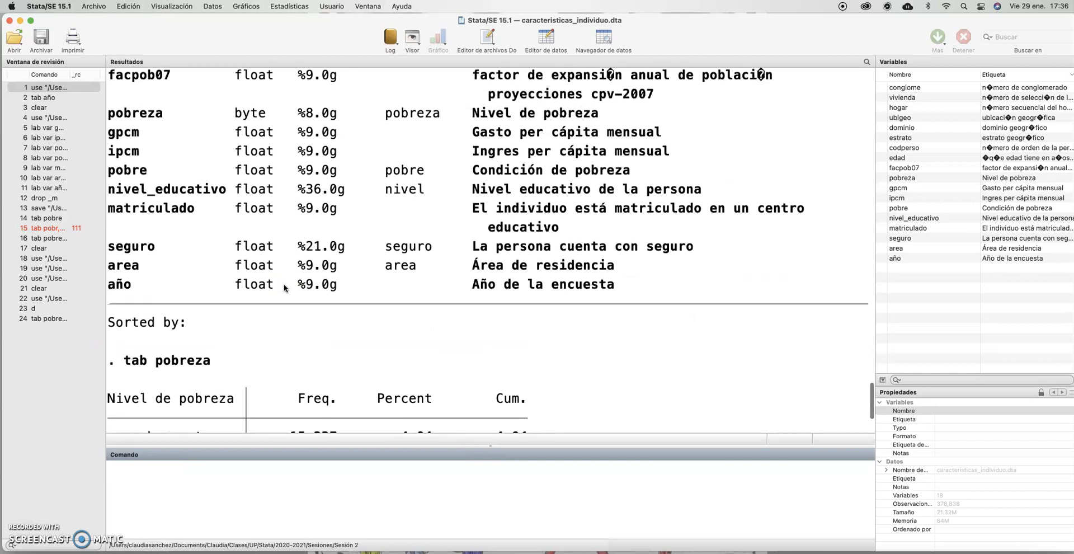
scroll(284, 287, "up", 2)
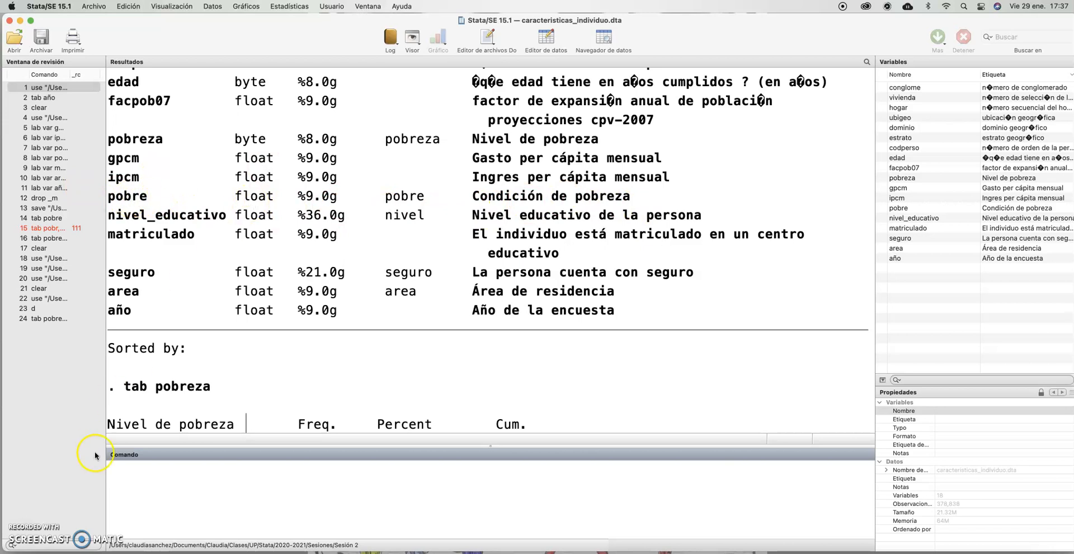
type("tab pobre")
key("Return")
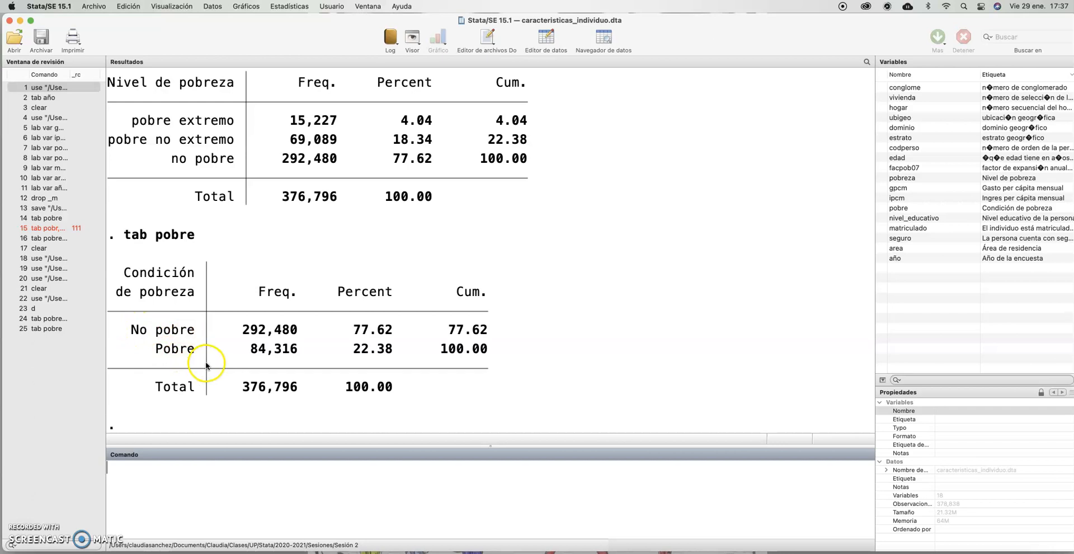
Review the remaining described variables and tabulate the survey year with tab año
scroll(227, 232, "up", 5)
scroll(228, 232, "up", 5)
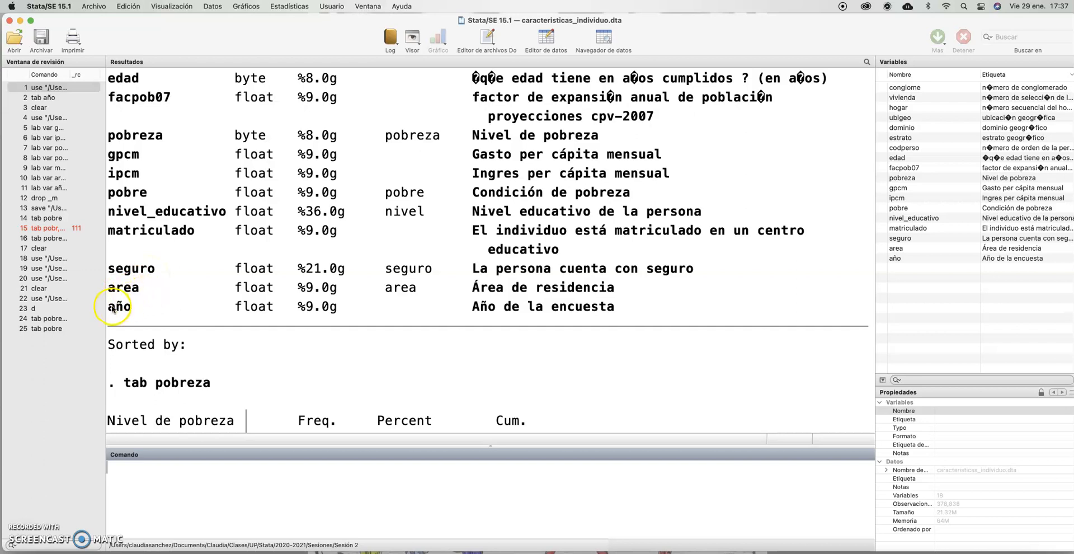
scroll(168, 314, "down", 5)
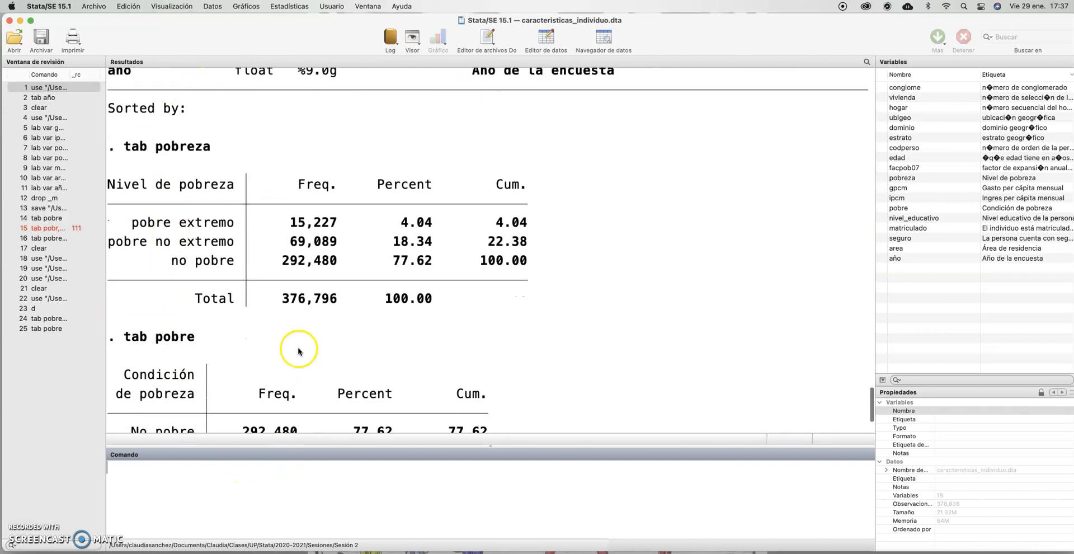
scroll(278, 413, "down", 3)
left_click(302, 476)
type("tab ")
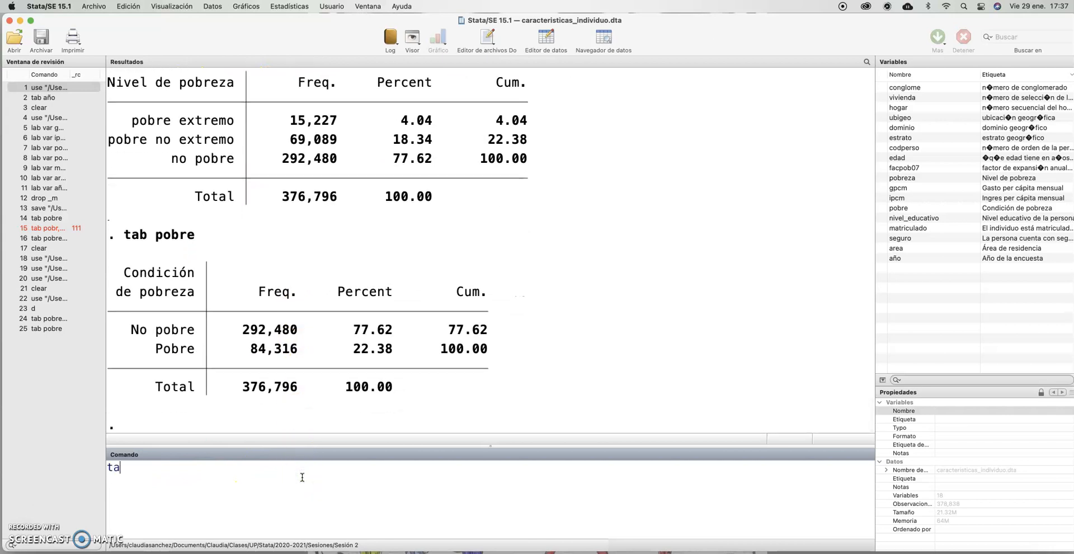
type("año")
key("Return")
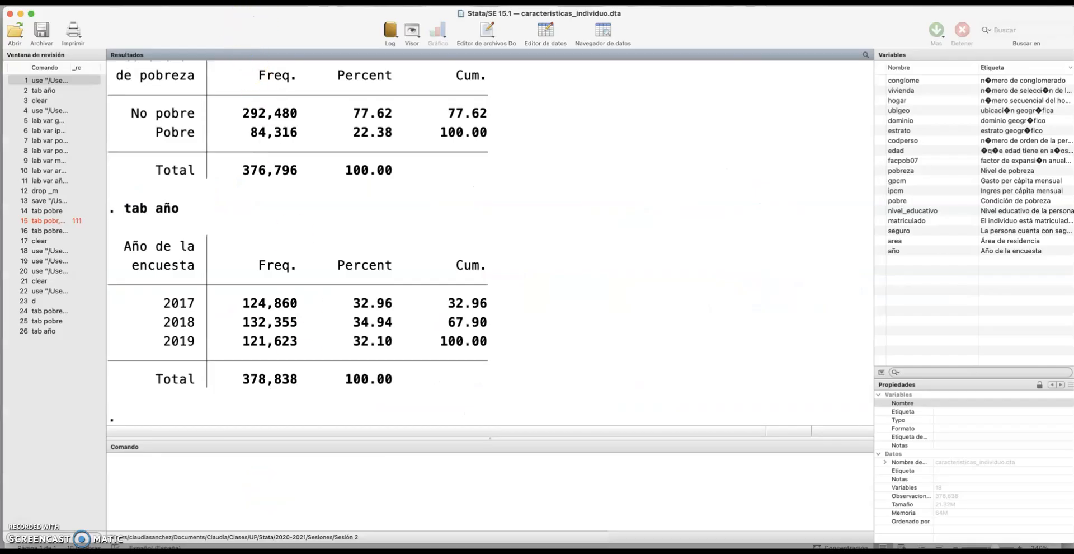
Start a bar graph of summary statistics and choose pobre as the variable for the first statistic, Media
left_click(245, 2)
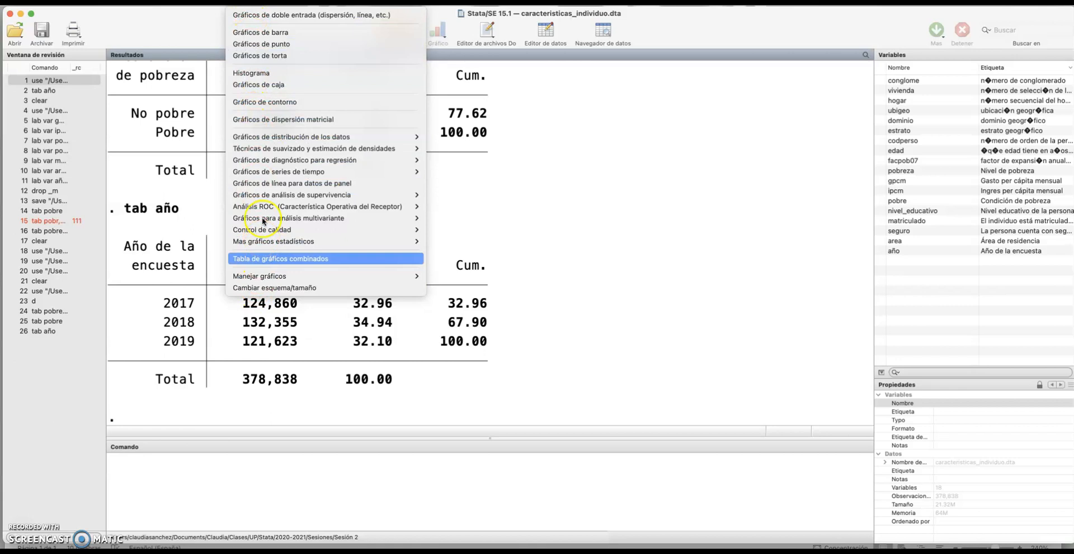
left_click(275, 33)
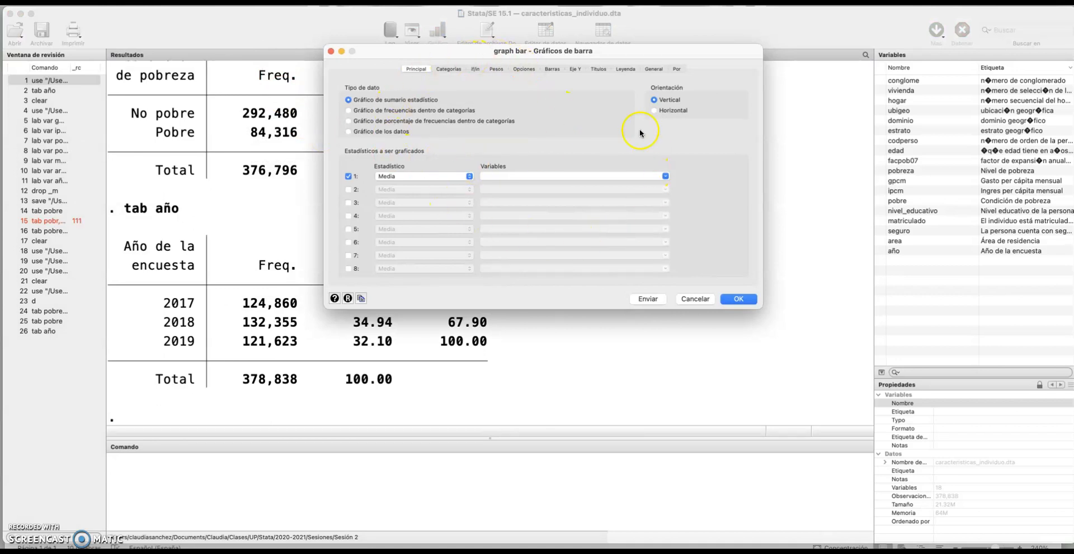
left_click_drag(674, 52, 591, 58)
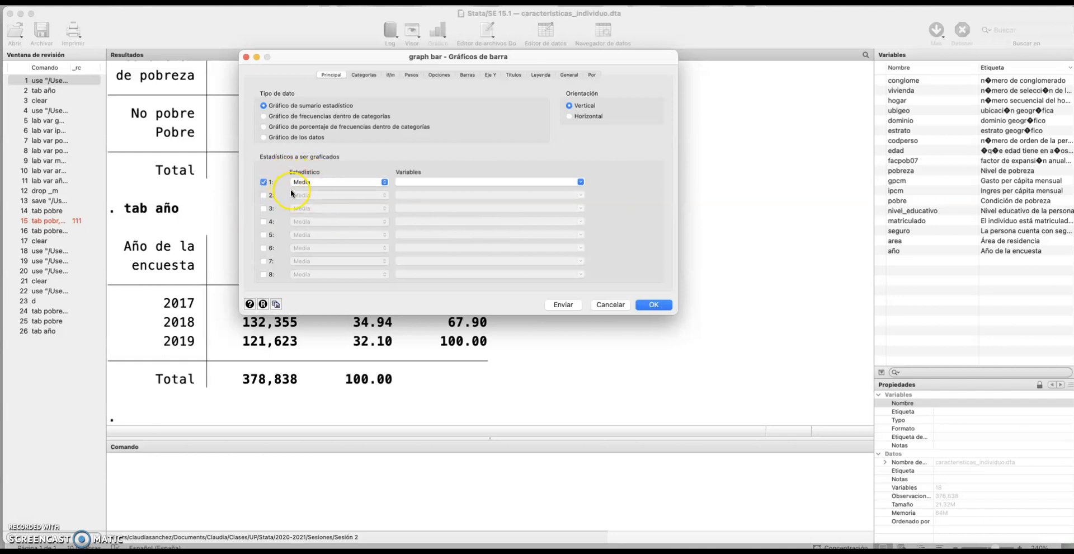
left_click(579, 182)
scroll(532, 206, "down", 3)
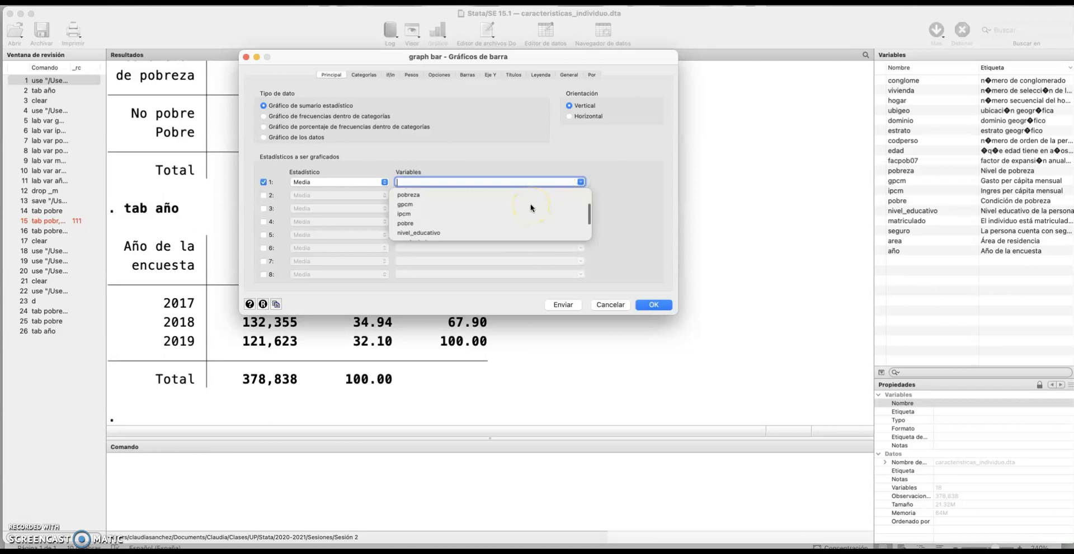
left_click(406, 222)
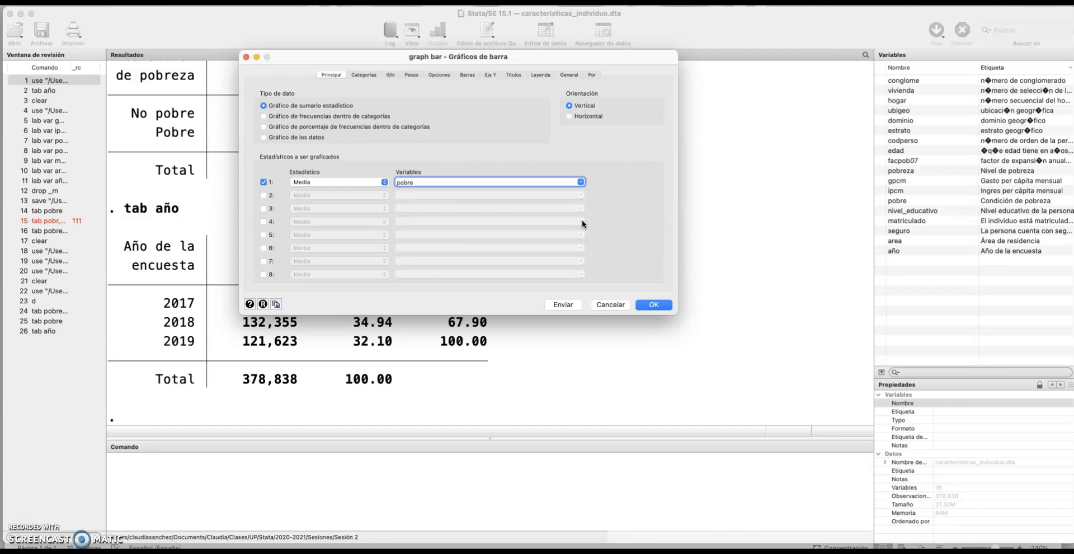
left_click(578, 214)
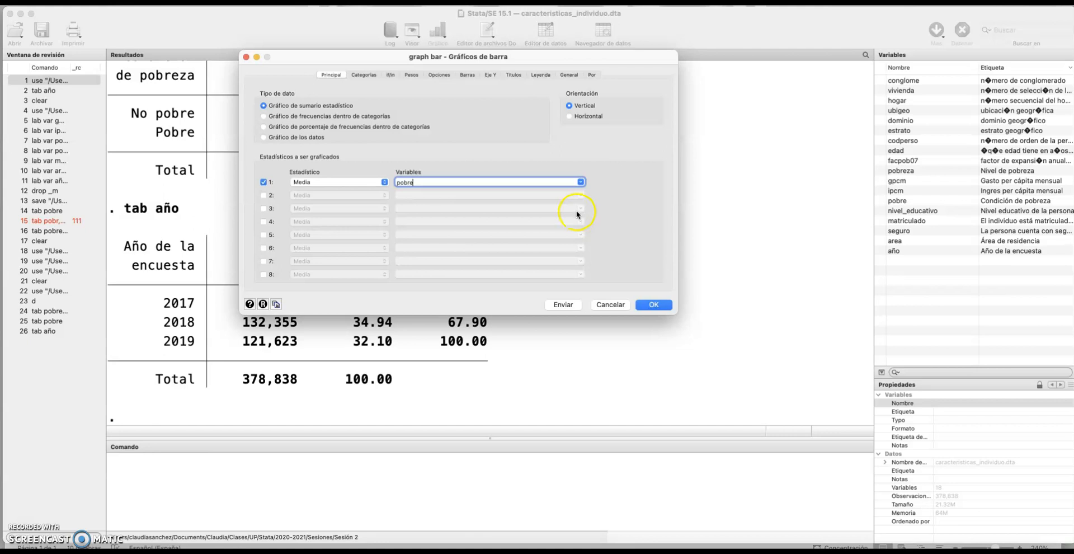
Enable Grupo 1 in the bar graph's categories and set its grouping variable to año
left_click(363, 77)
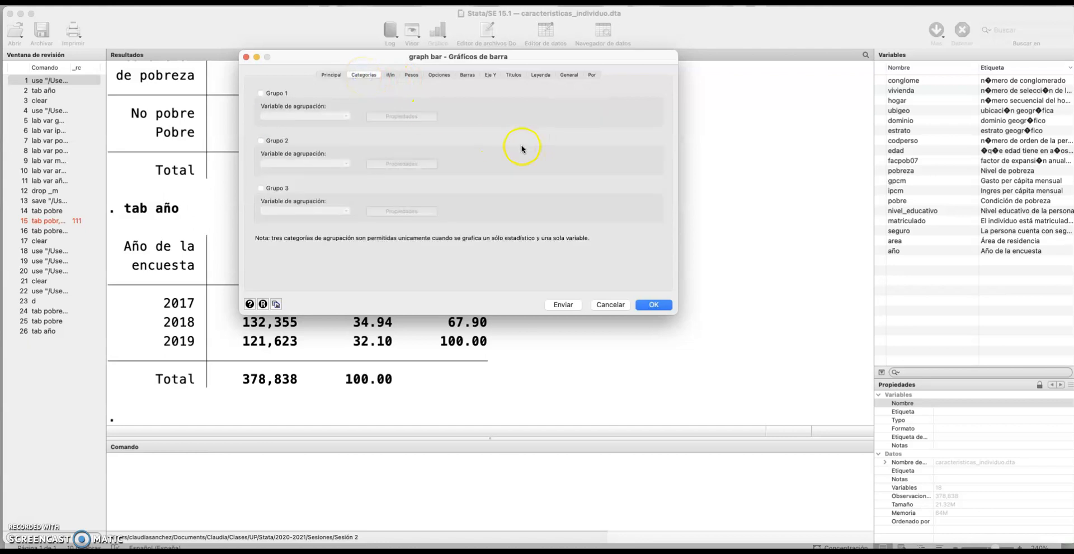
left_click(261, 93)
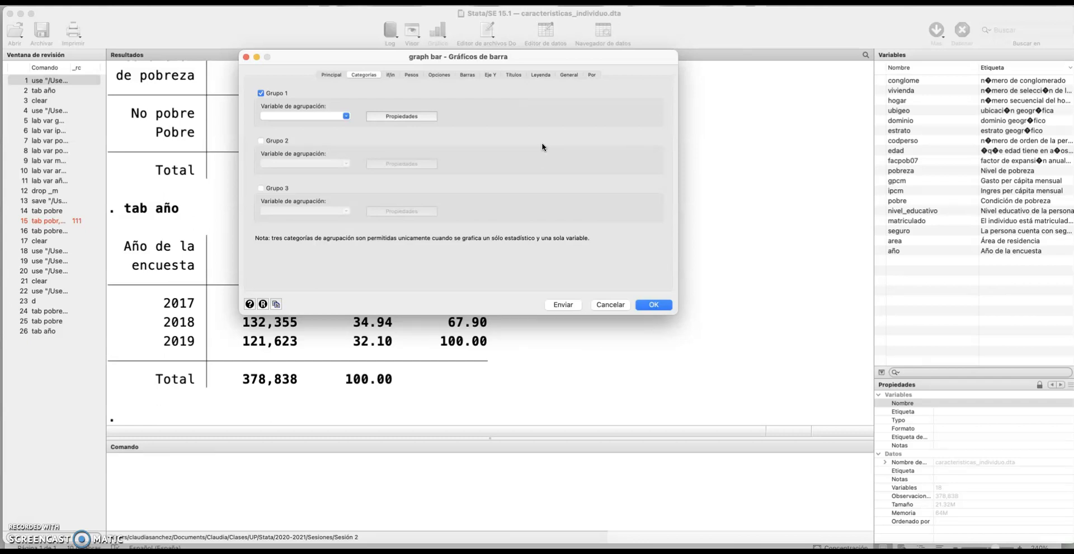
left_click(493, 142)
left_click(347, 116)
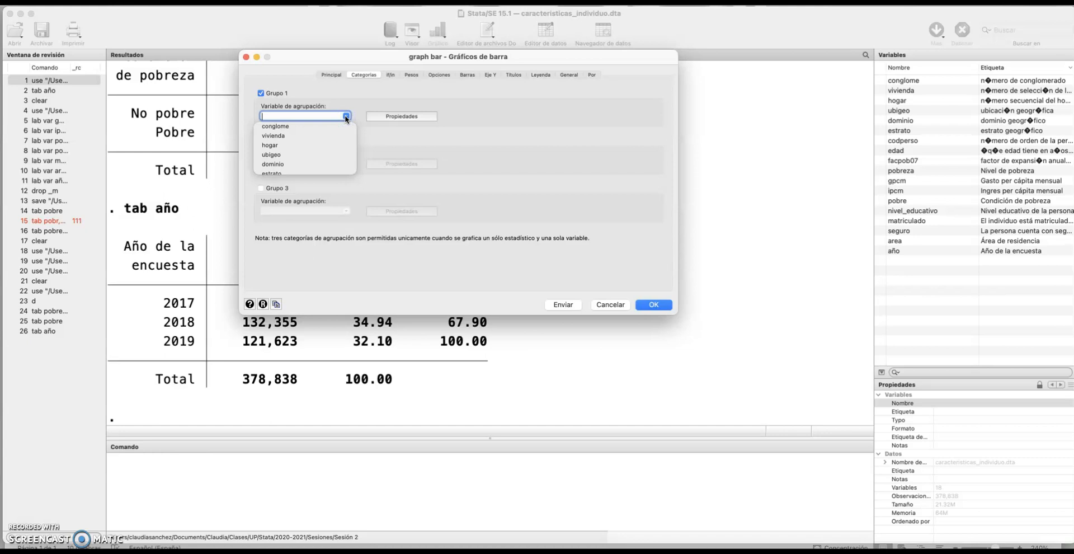
scroll(331, 140, "down", 5)
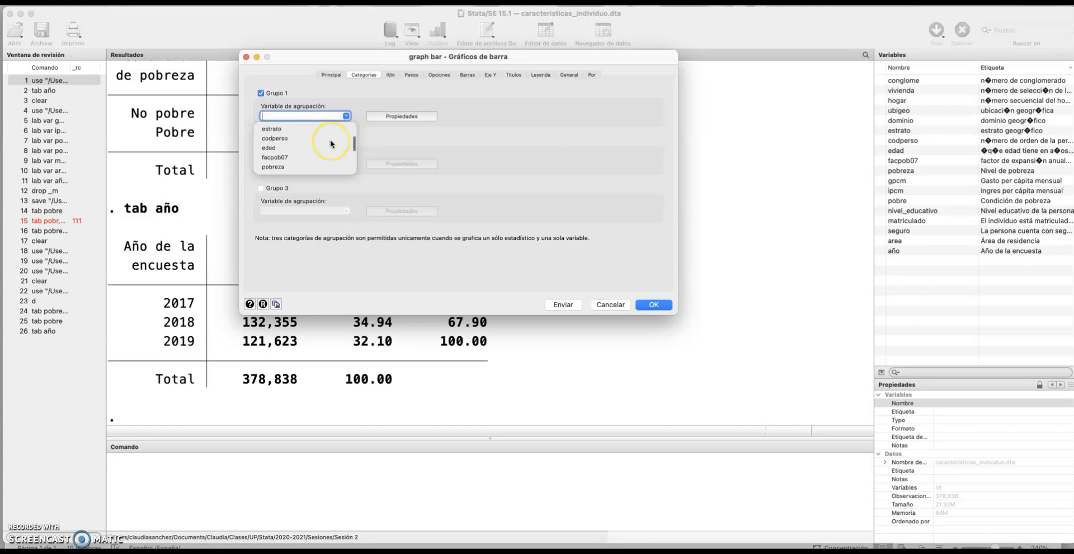
left_click(263, 168)
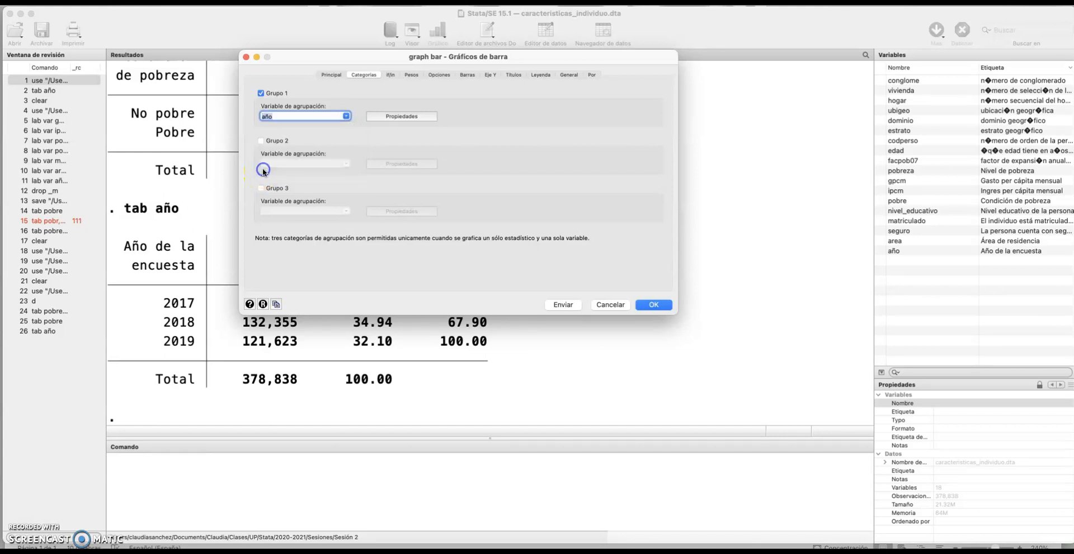
Examine the color, size and angle options for the category labels in the Grupo 1 properties
left_click(407, 117)
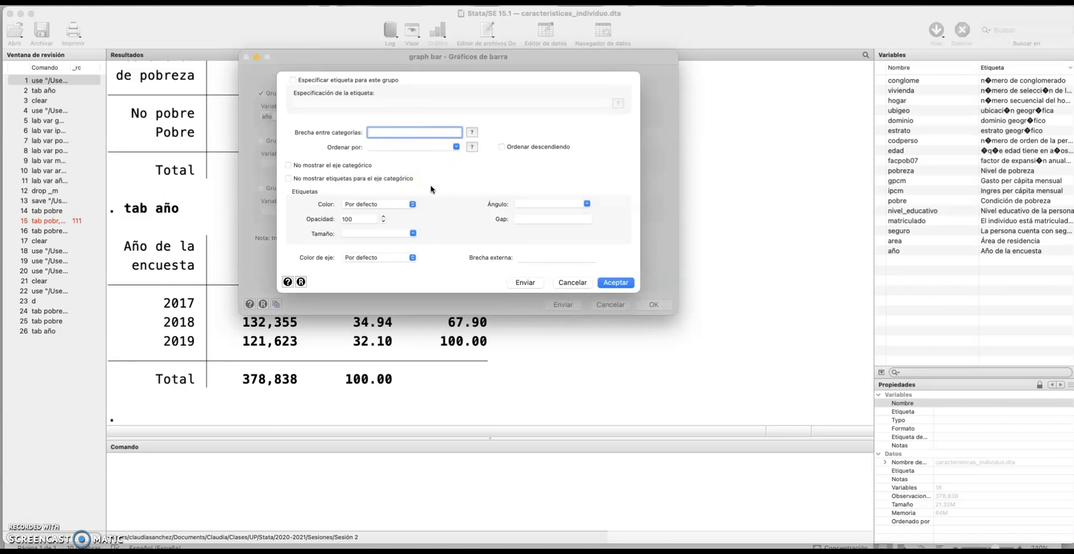
left_click(412, 206)
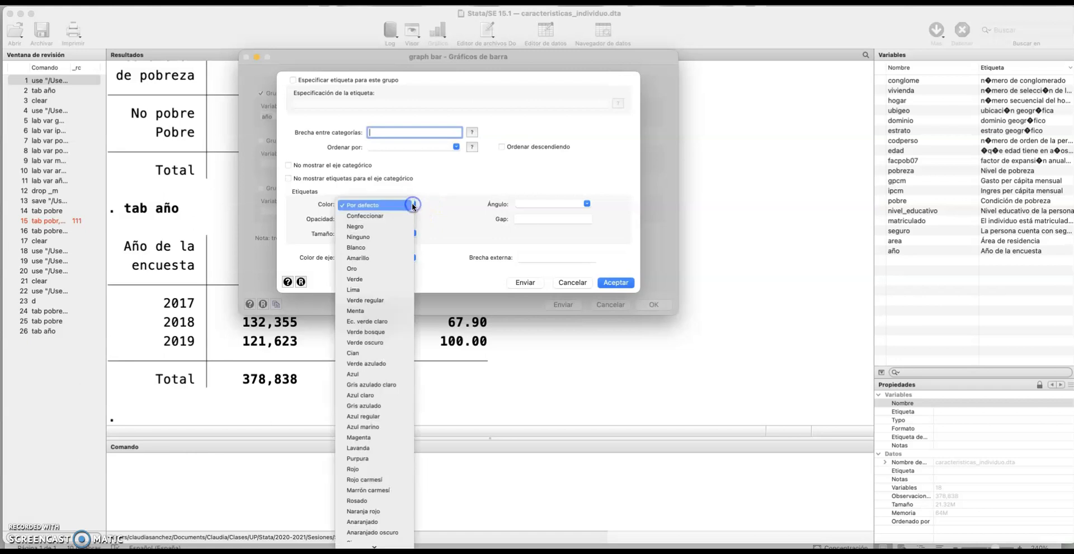
left_click(442, 202)
left_click(412, 234)
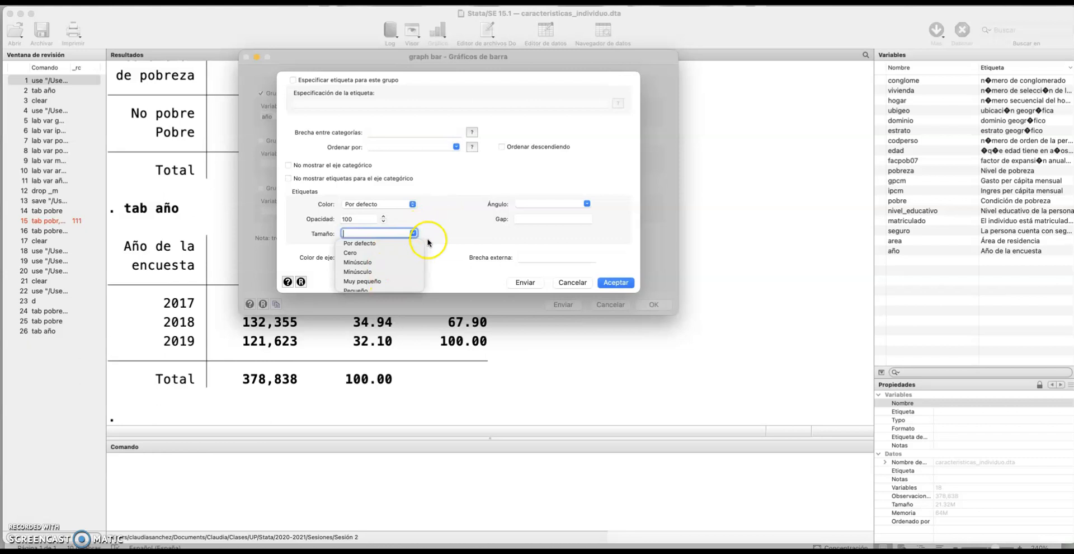
left_click(433, 236)
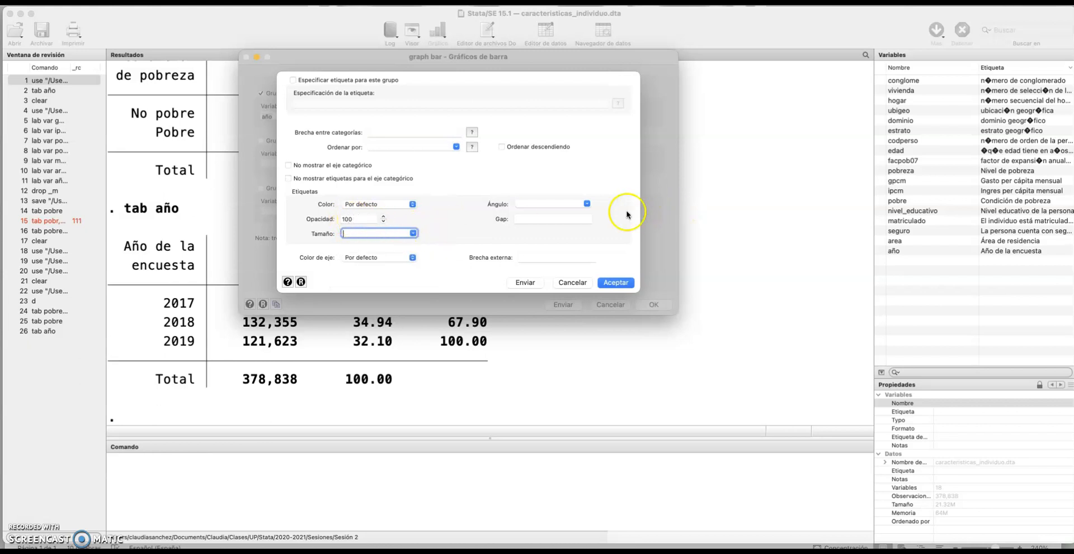
left_click(587, 203)
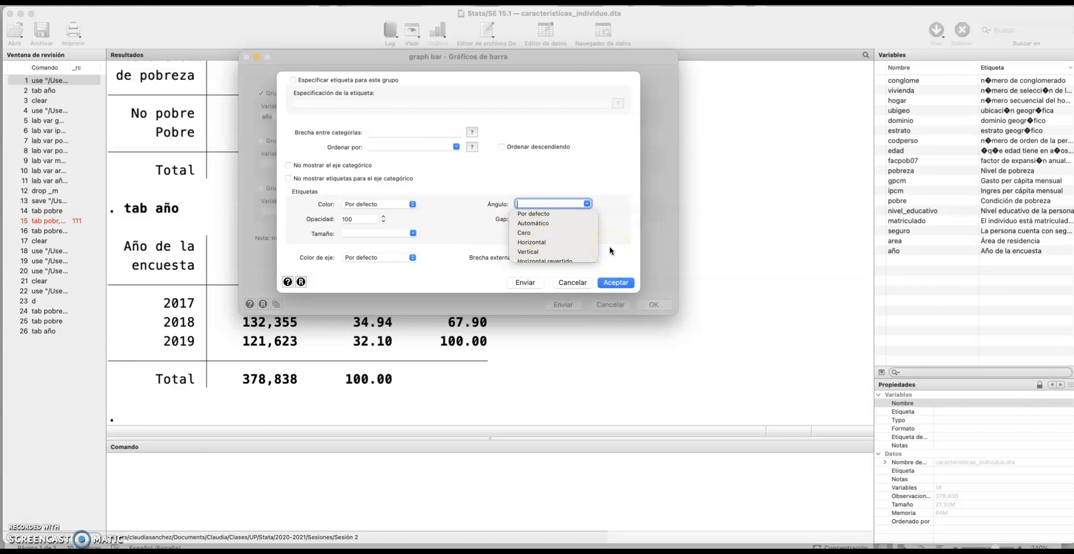
scroll(536, 225, "down", 3)
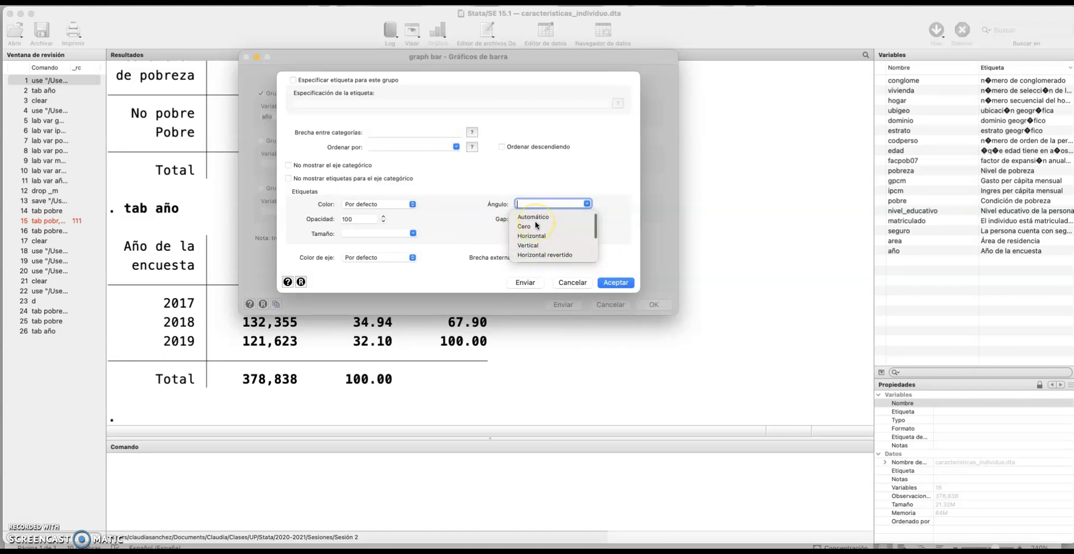
left_click(602, 203)
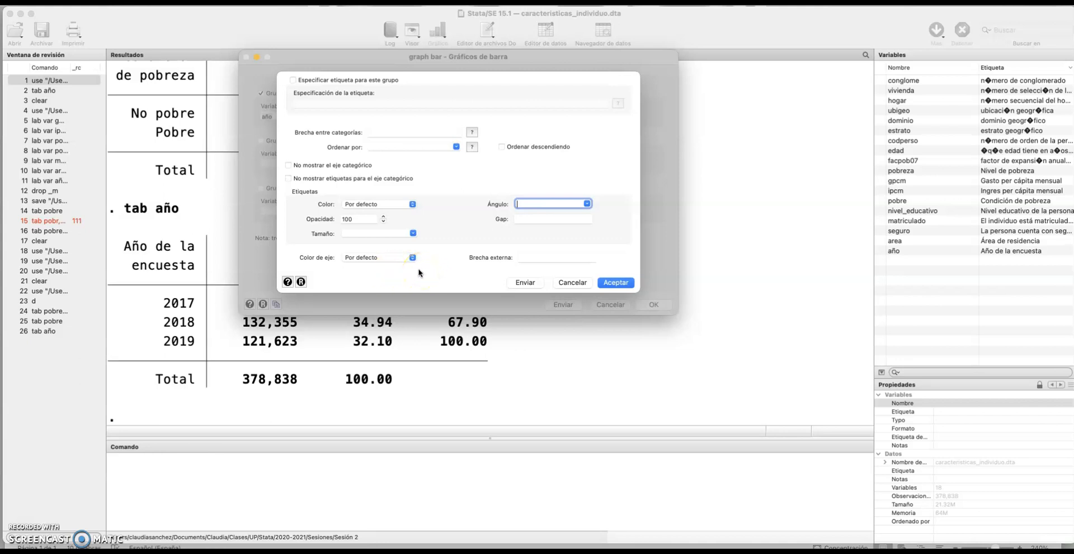
Set the category label color of Grupo 1 to Verde and accept the properties
left_click(413, 204)
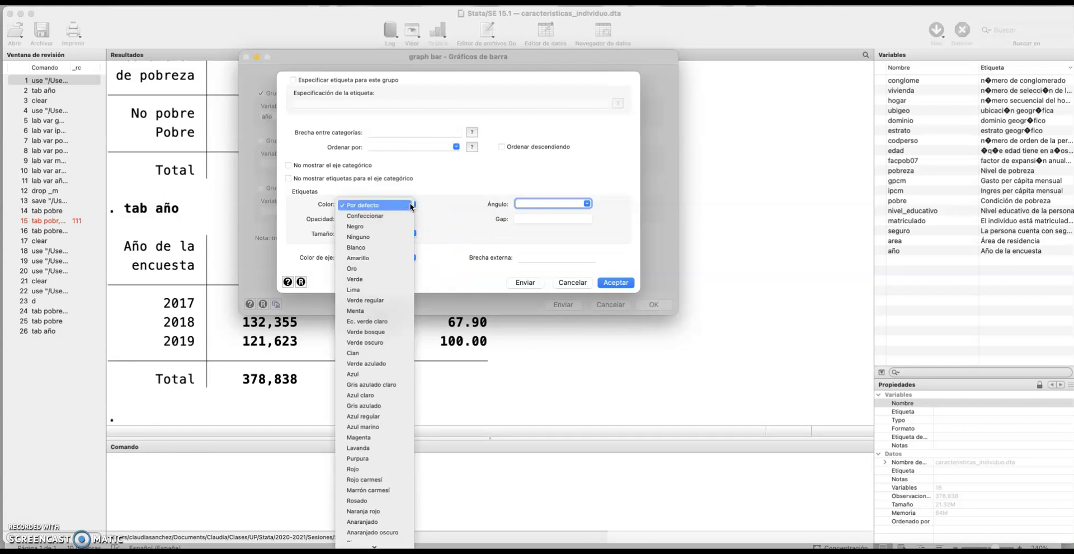
left_click(395, 238)
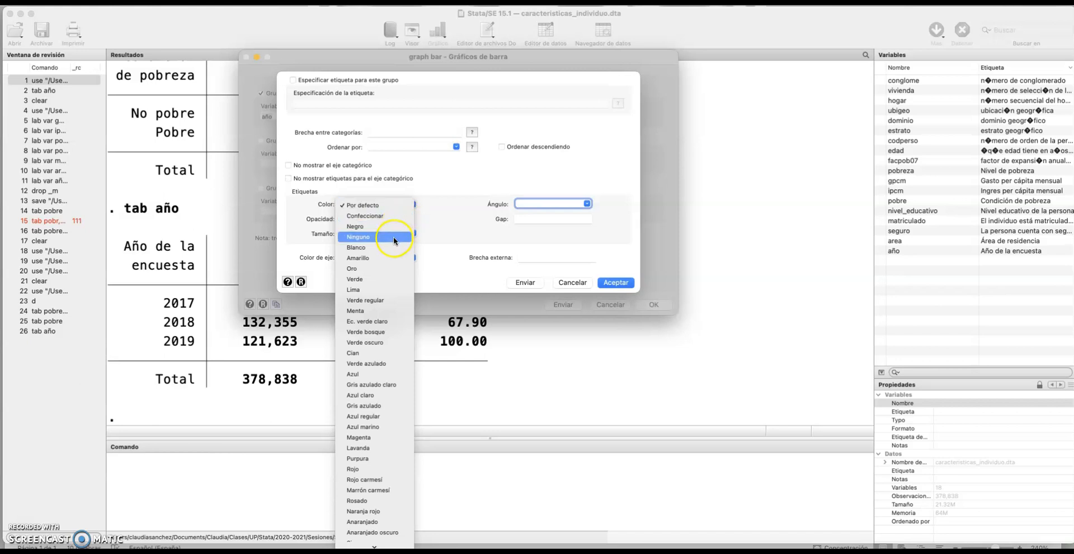
left_click(383, 279)
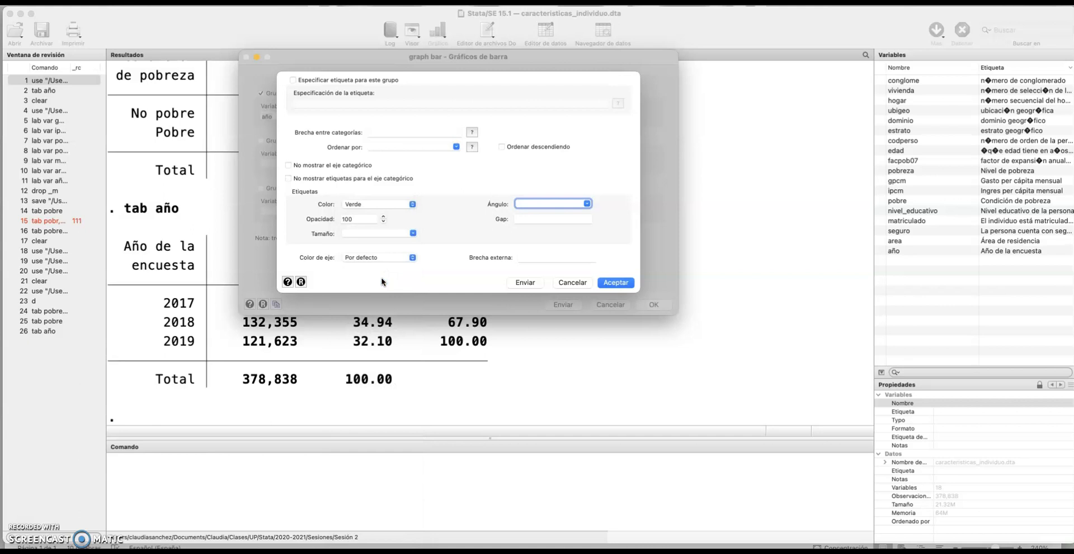
left_click(625, 283)
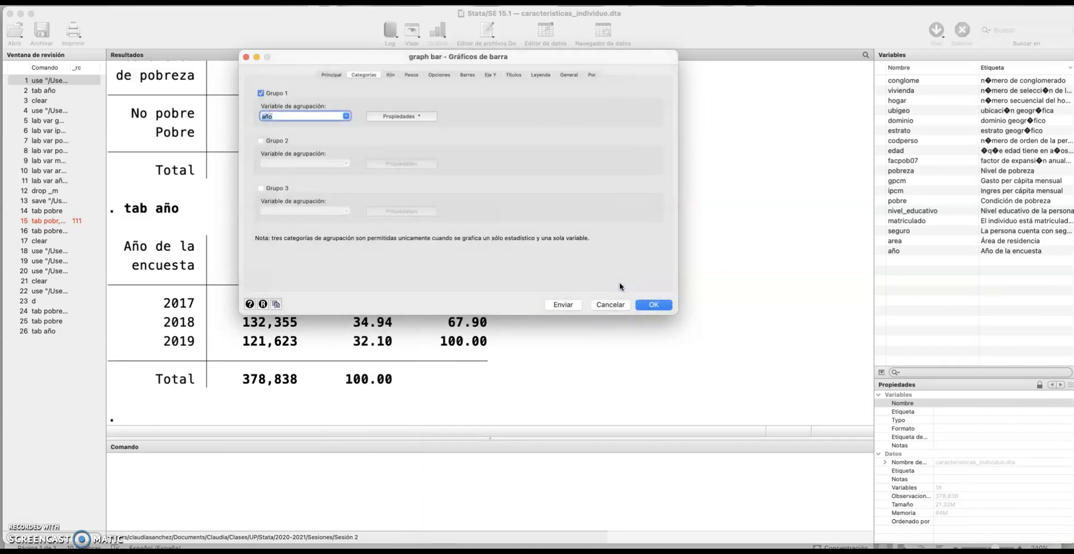
Weight the bar graph with sampling weights (Pesos de muestreo), using facpob07 as the weight variable
left_click(390, 74)
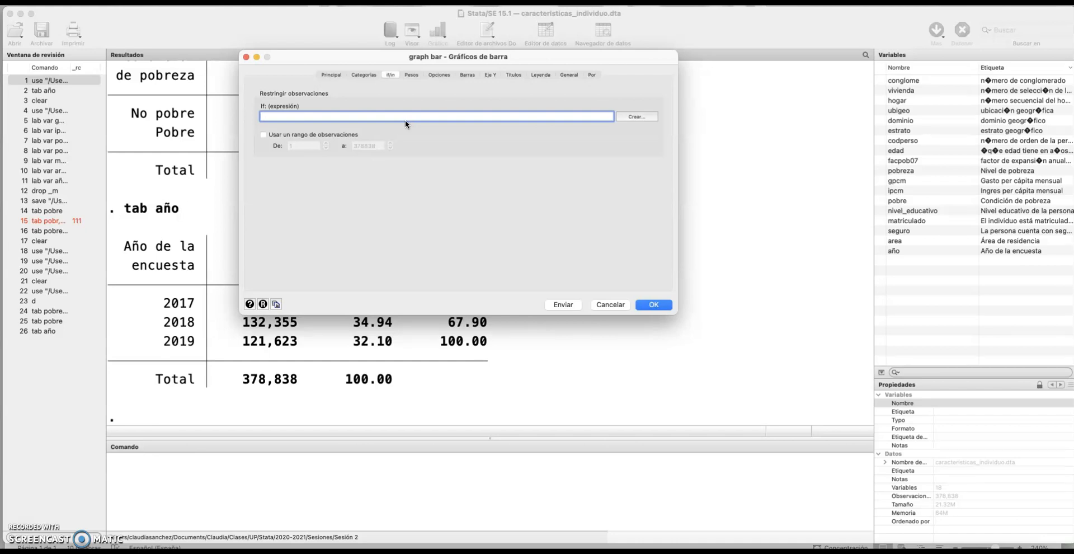
left_click(410, 75)
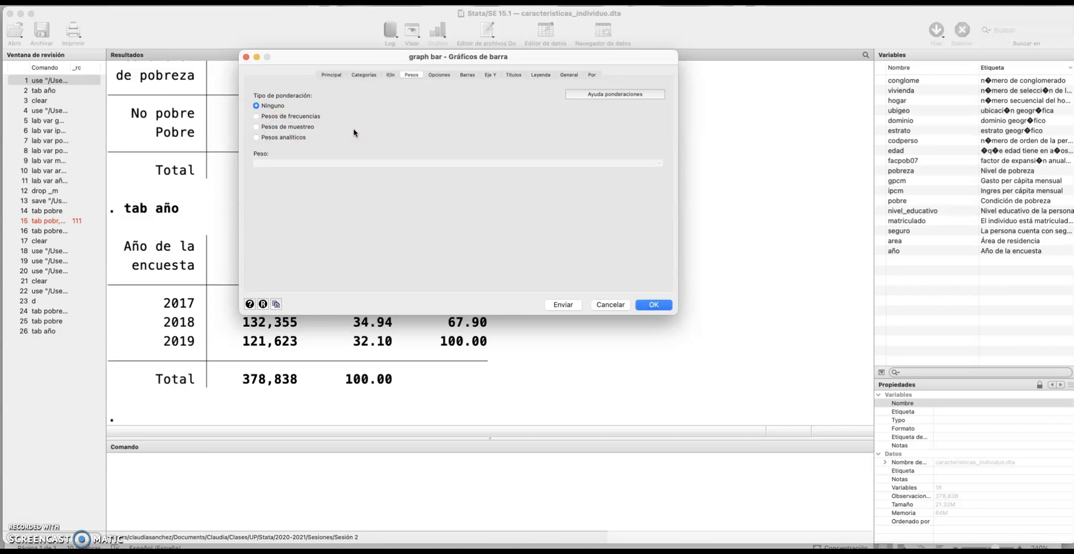
left_click(256, 128)
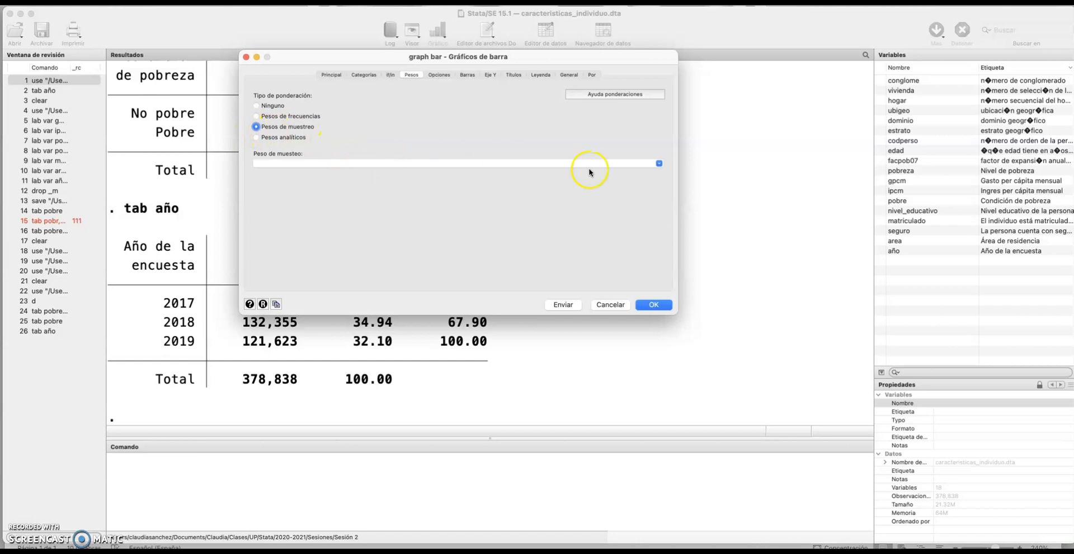
left_click(659, 164)
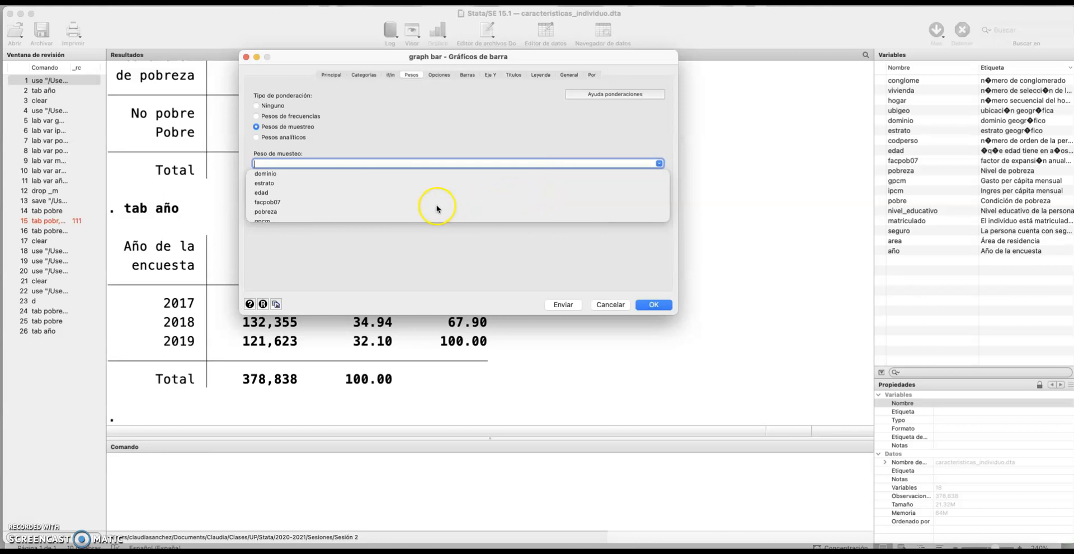
left_click(263, 204)
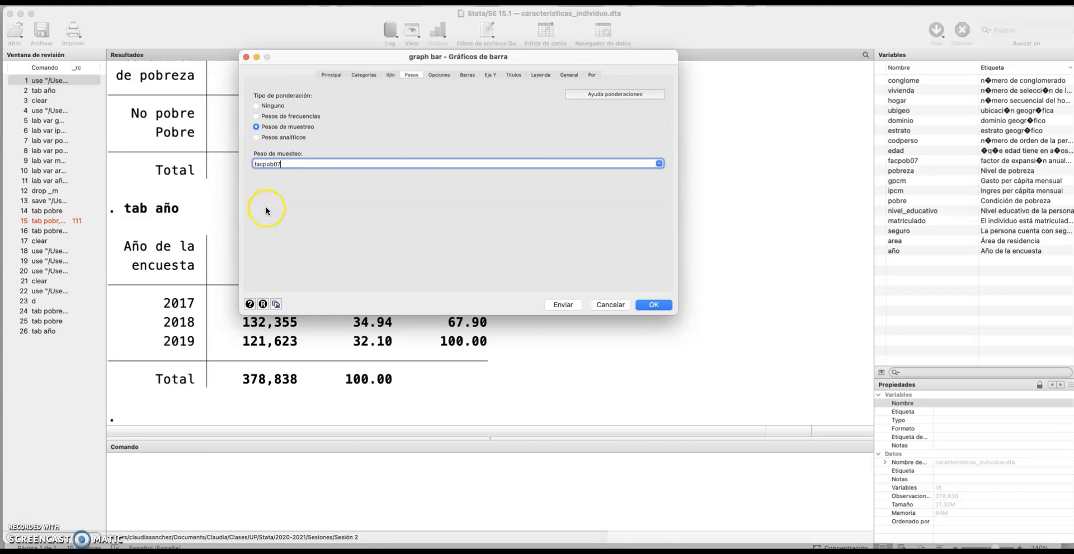
Label the bars of the graph with the value of their height
left_click(440, 75)
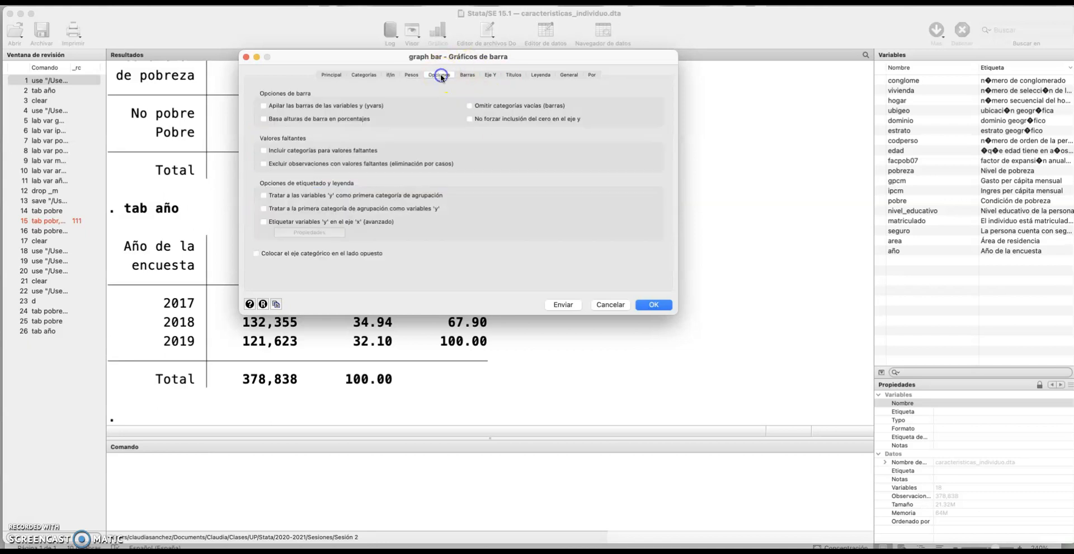
left_click(467, 75)
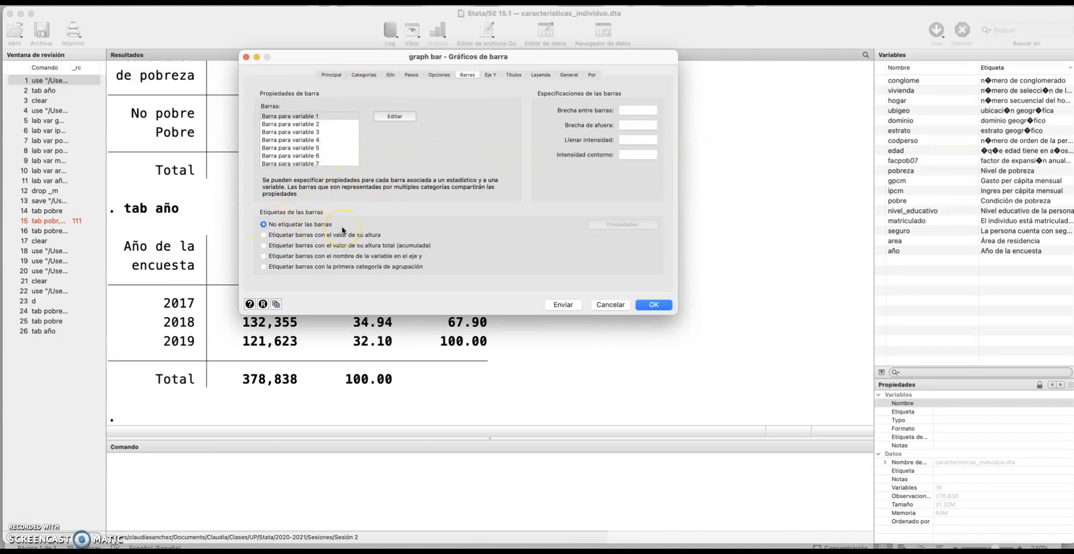
left_click(263, 235)
Title the Y axis "Proporción de población pobre"
left_click(494, 76)
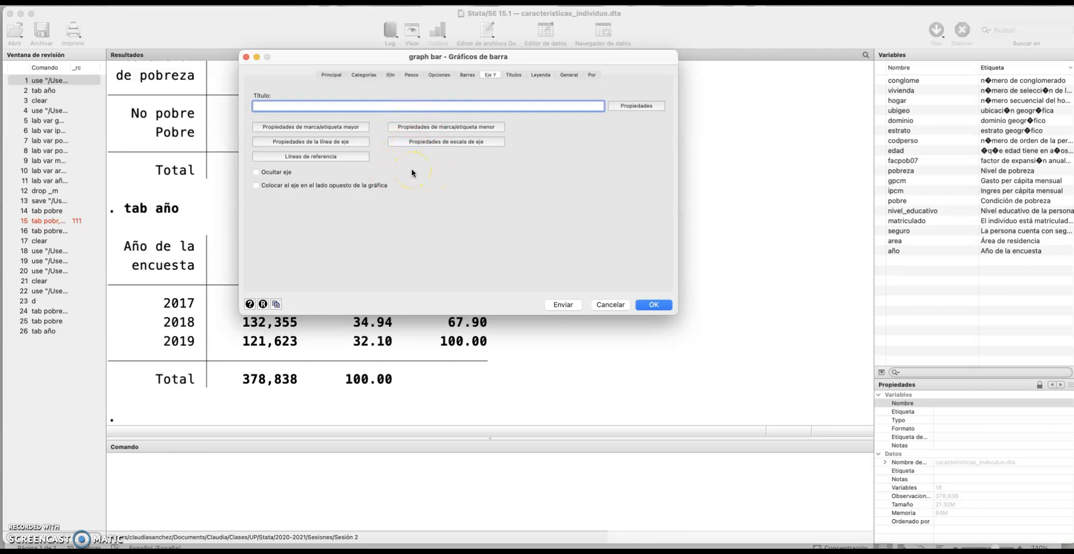
type("Proporción de población pobre")
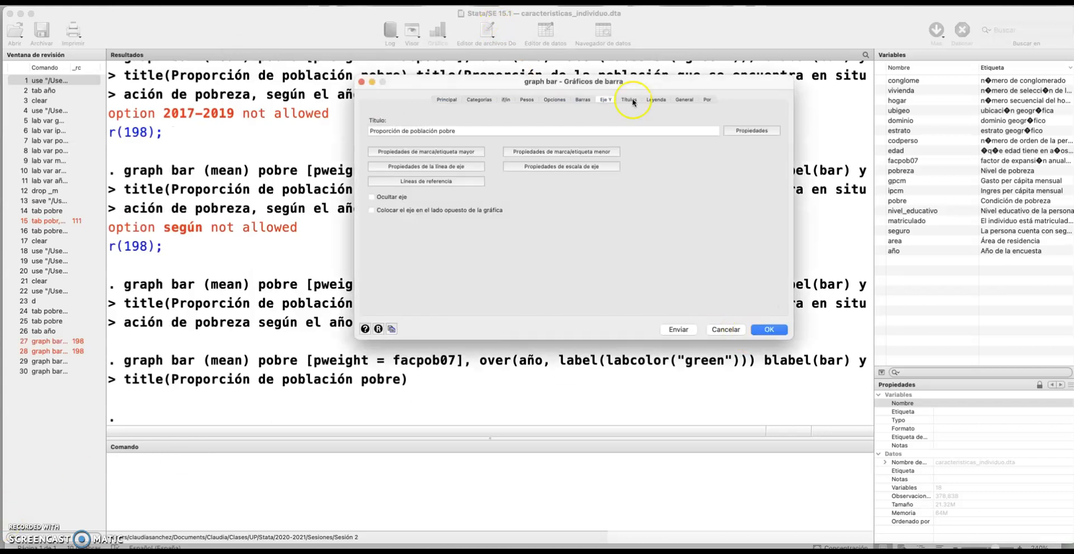
Give the graph the title "Proporción de la población en situación de pobreza según año"
left_click(630, 99)
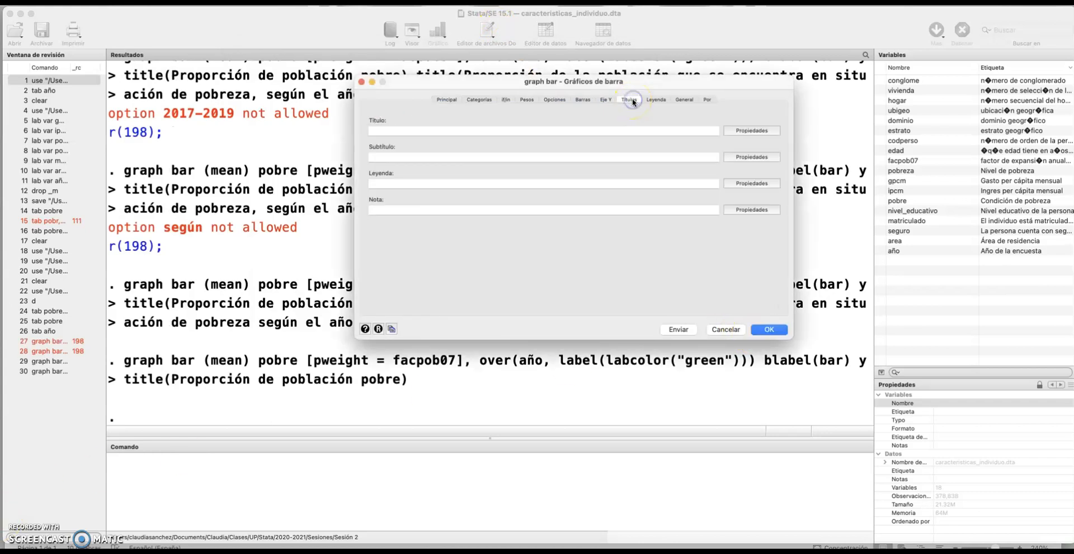
left_click(547, 129)
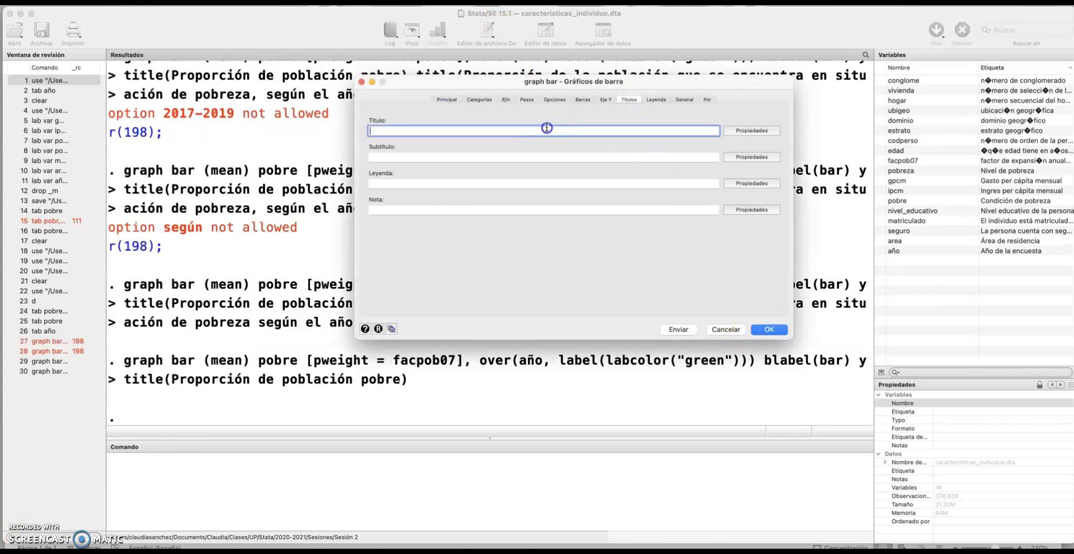
type("Proporción de la población en situación de po")
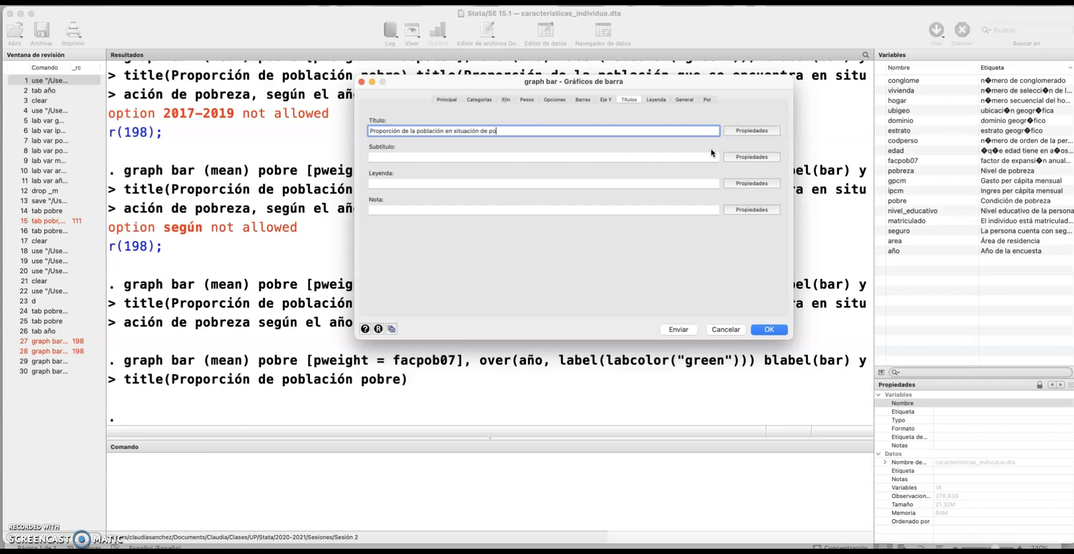
type("breza según año")
Add the graph note "Fuente: INEI-ENAHO"
left_click(626, 209)
type("Fuente: INEI")
key("BackSpace")
key("BackSpace")
key("BackSpace")
key("BackSpace")
type("INE")
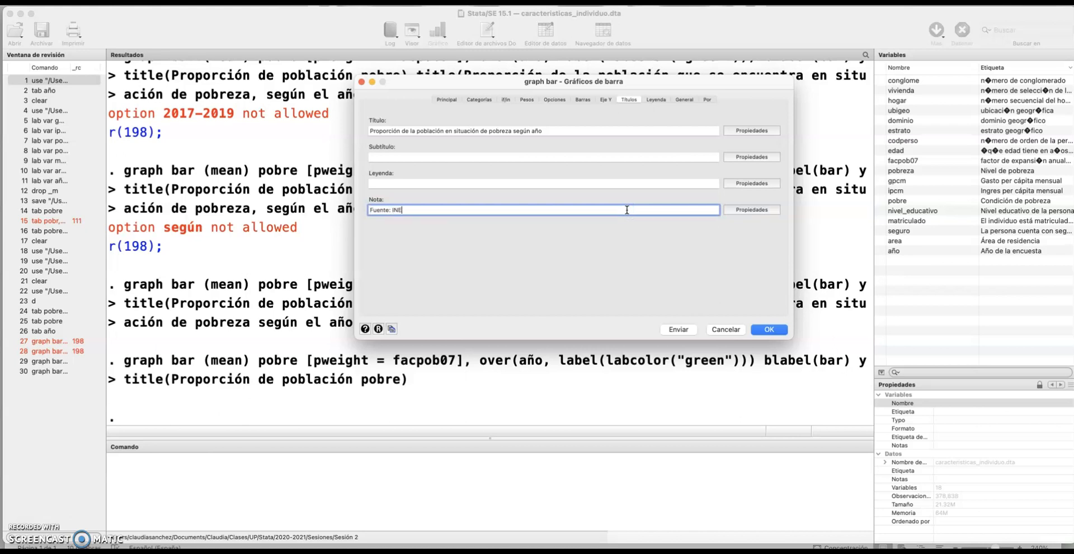
type("I-ENAHO")
Review the legend, general and subgraph settings at their defaults and generate the bar graph
left_click(653, 101)
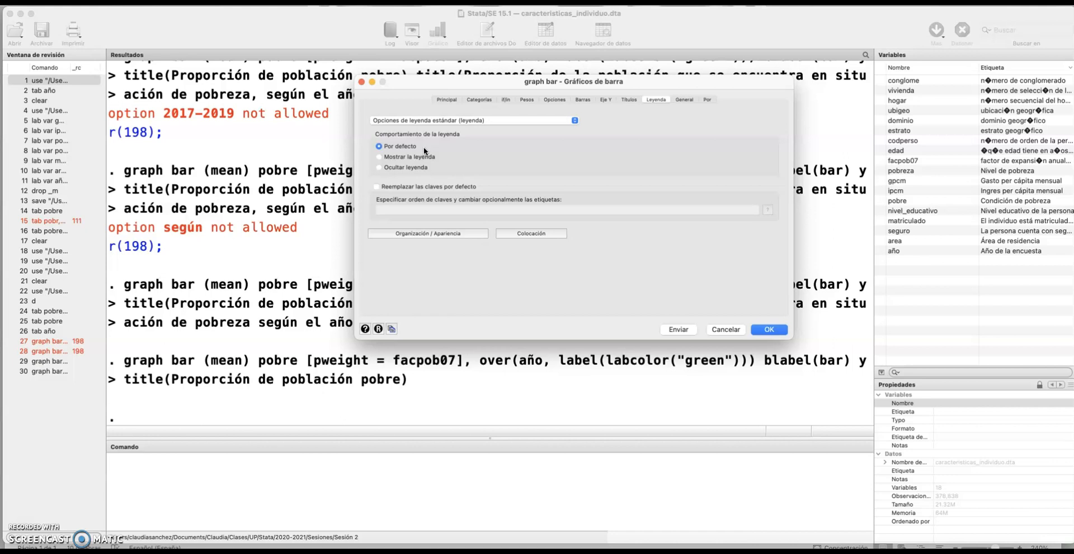
left_click(684, 99)
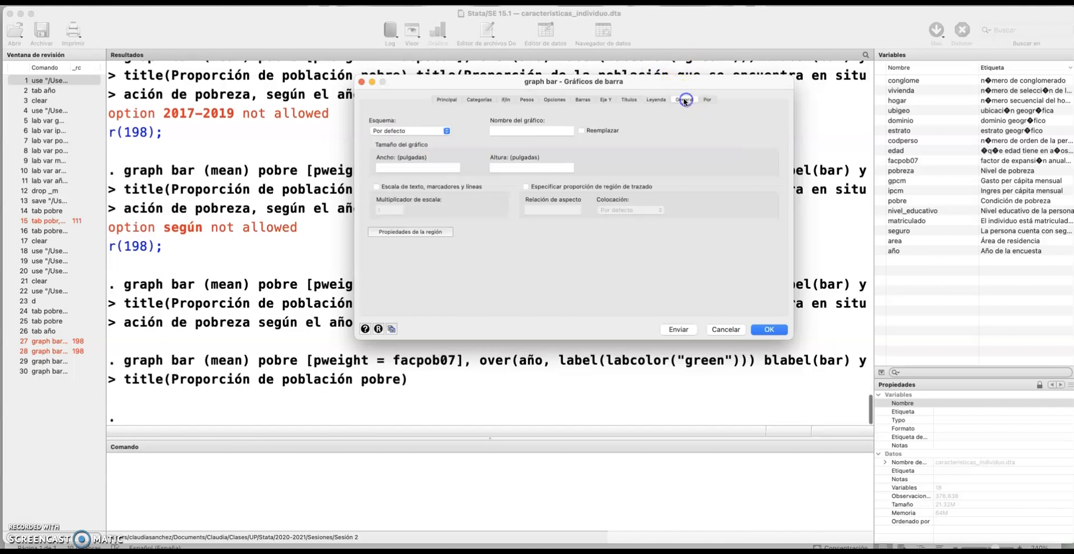
left_click(707, 99)
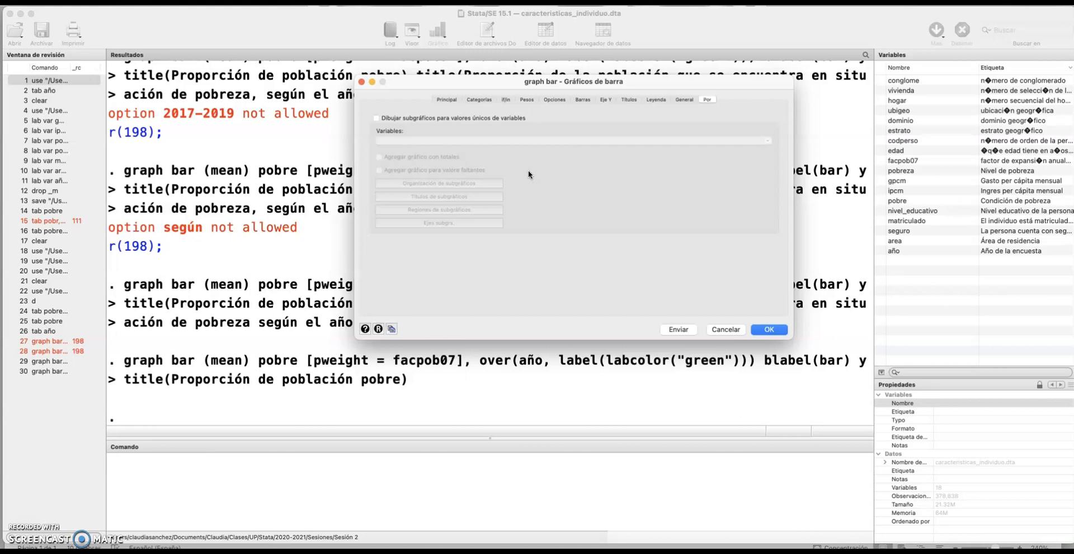
left_click(770, 335)
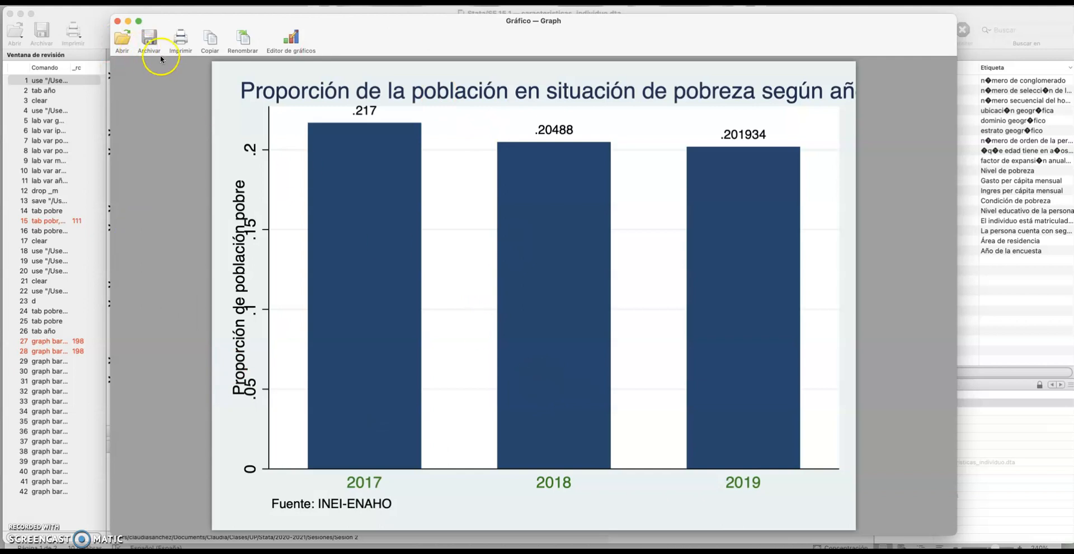
Close the graph window and reopen the bar graph settings
left_click(118, 23)
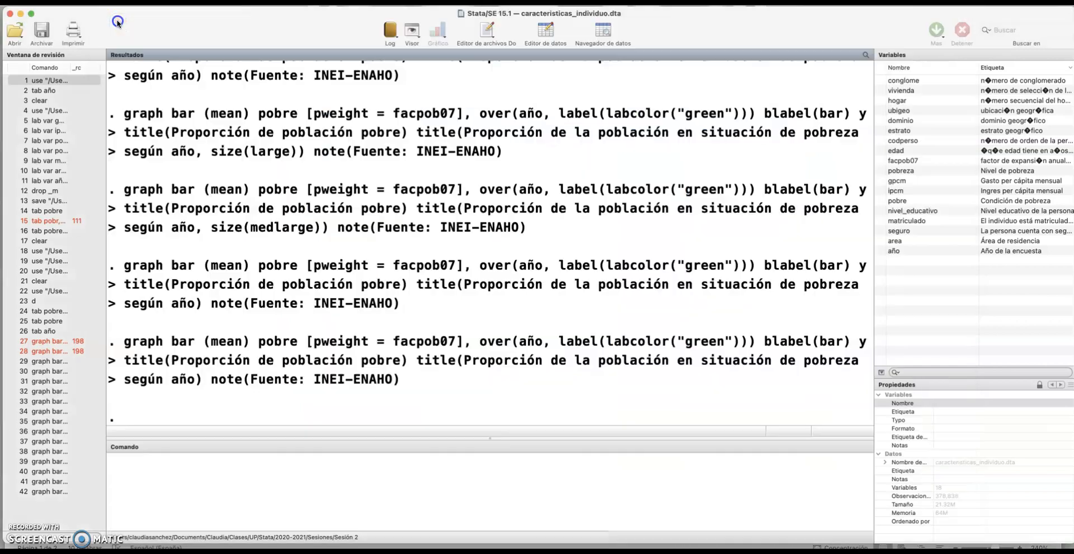
left_click(251, 3)
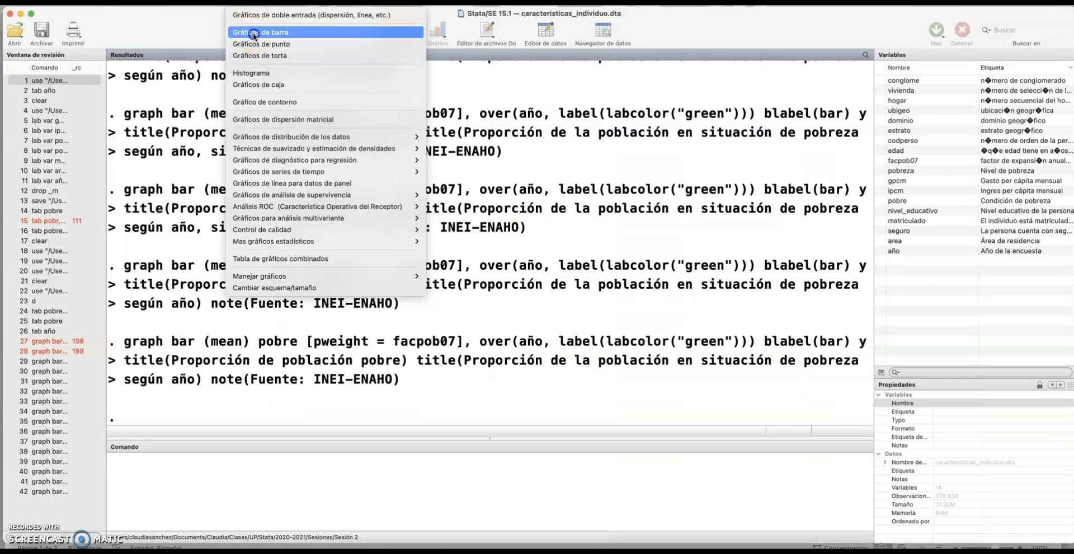
left_click(258, 32)
left_click_drag(607, 253, 384, 95)
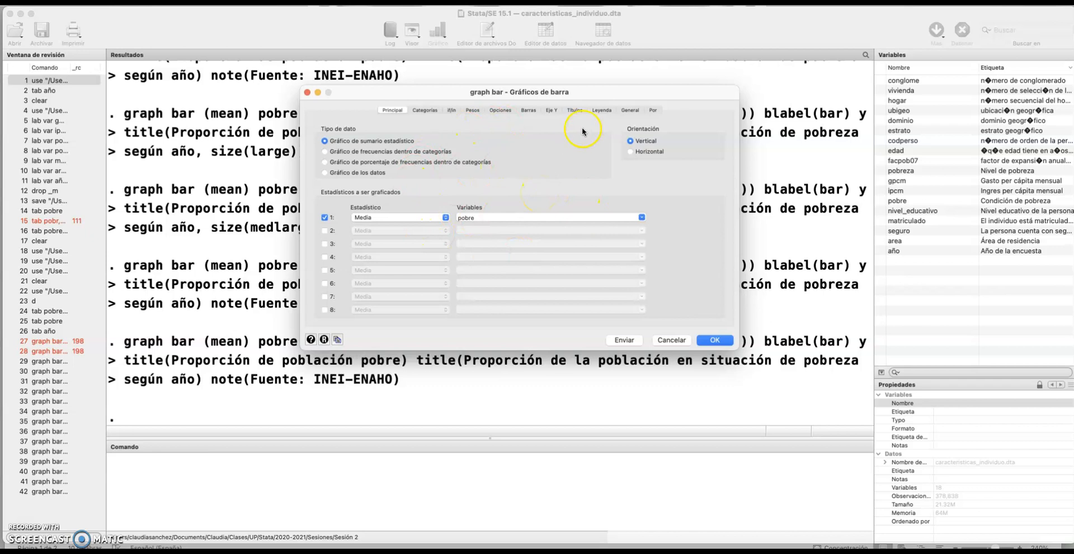
Set the text size of the graph's main title to Medio/grande
left_click(577, 111)
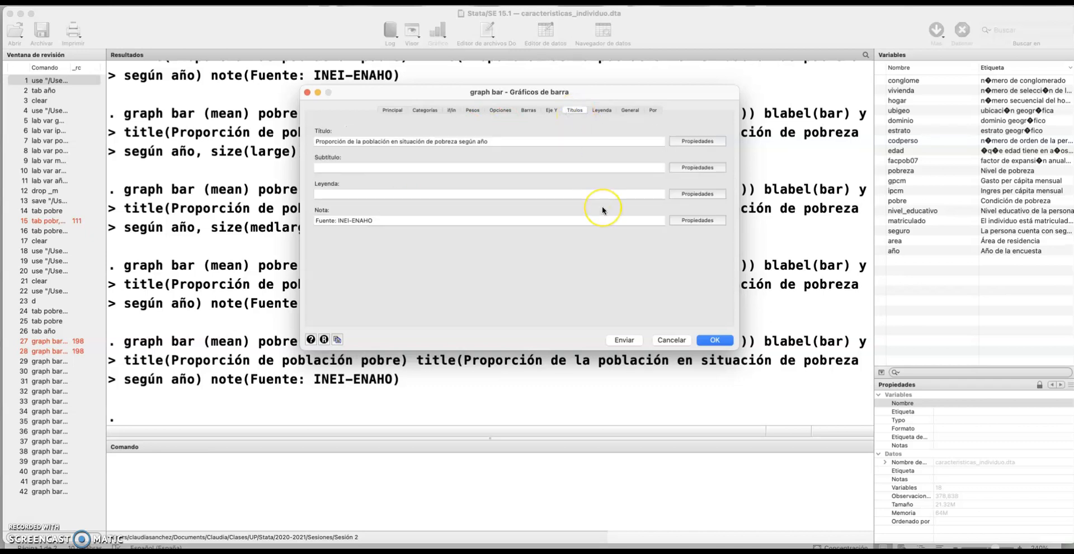
left_click(690, 142)
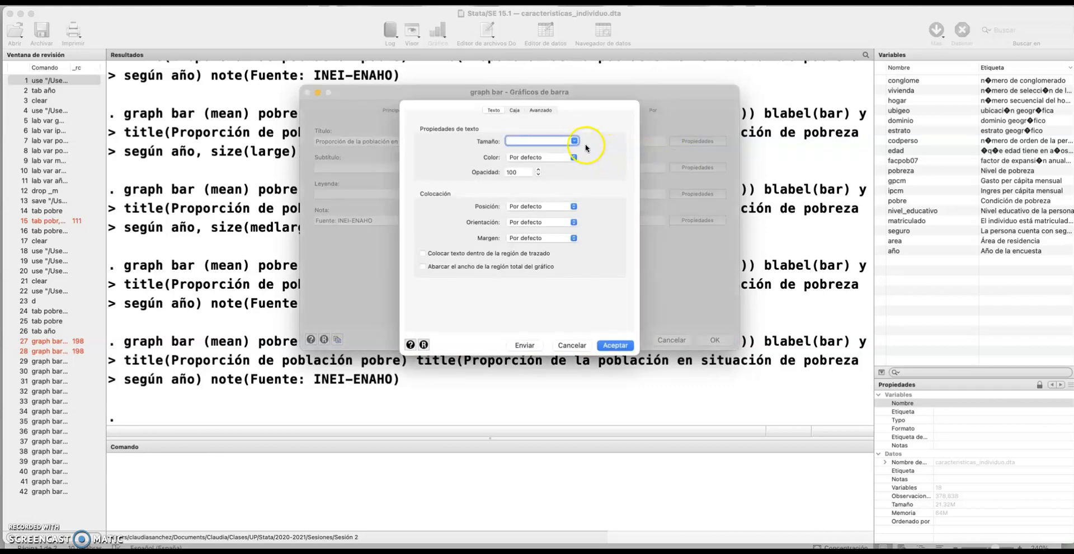
left_click(577, 141)
scroll(555, 163, "down", 10)
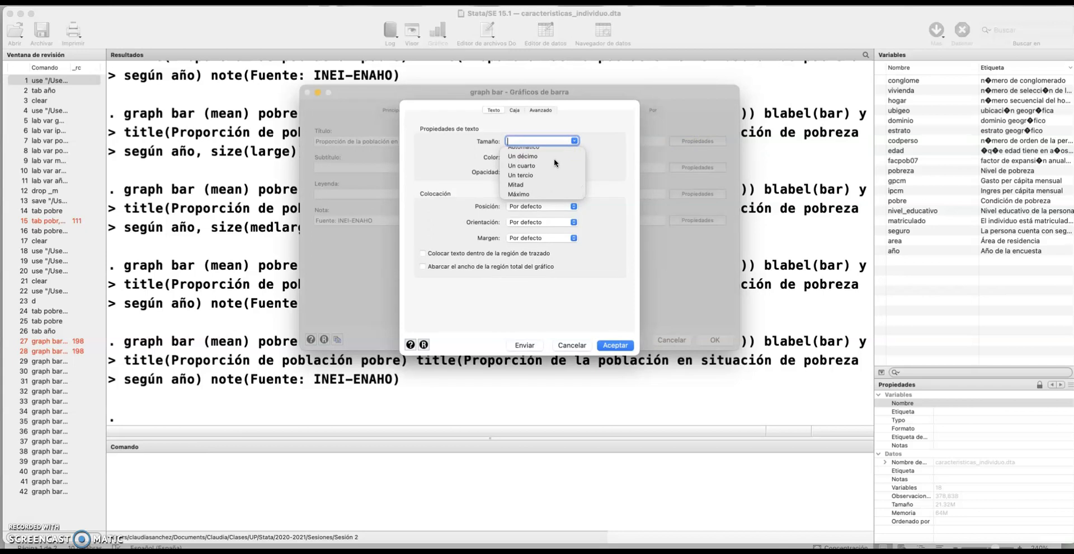
scroll(554, 159, "up", 5)
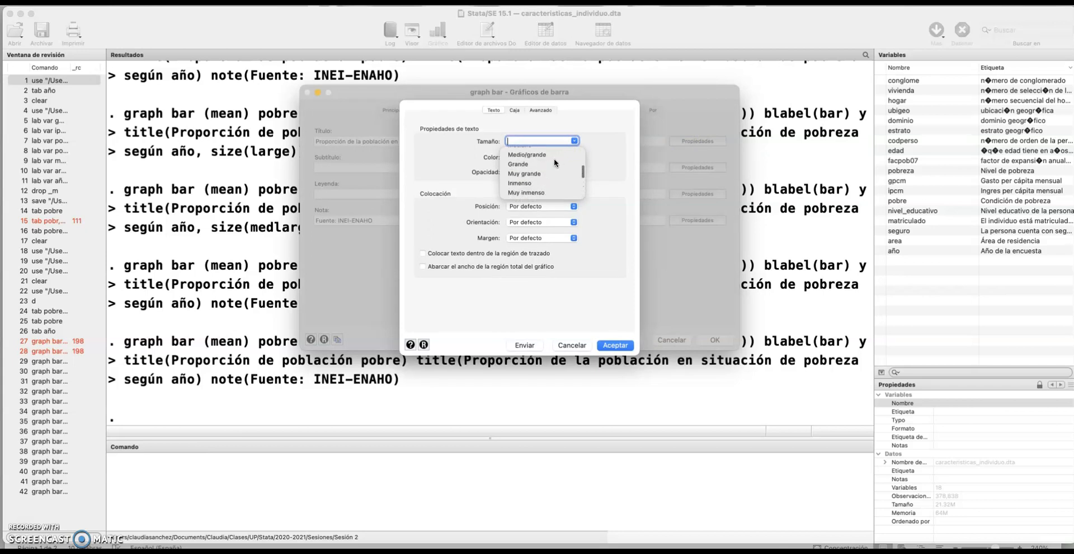
scroll(554, 159, "up", 1)
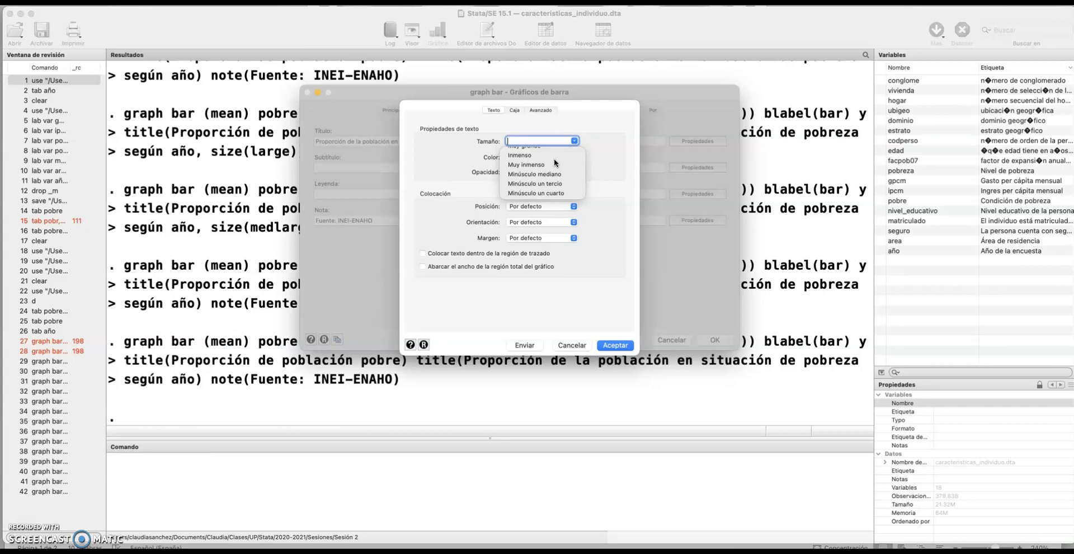
scroll(554, 159, "up", 10)
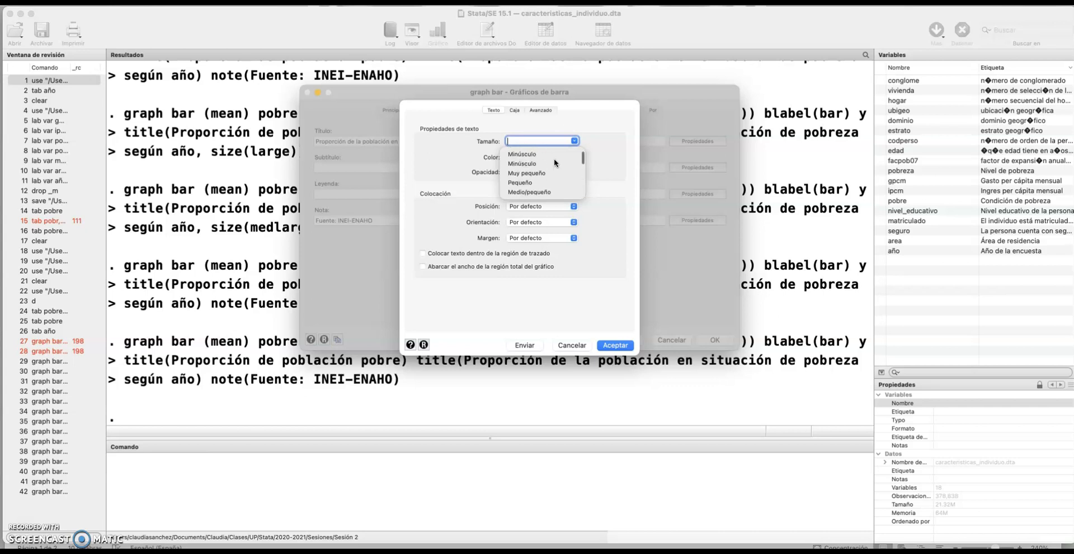
scroll(554, 159, "down", 2)
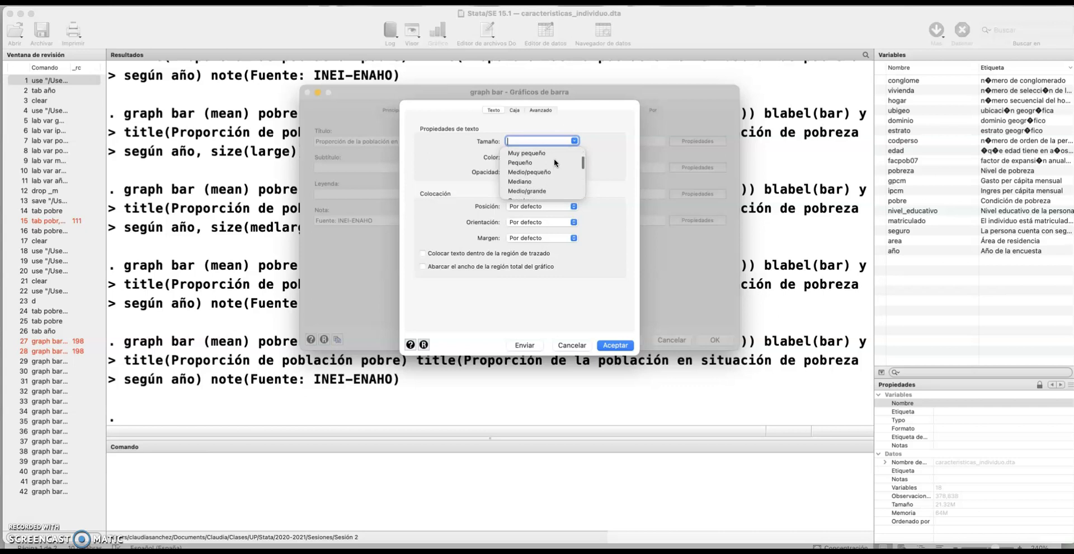
left_click(520, 190)
left_click(520, 180)
left_click(608, 348)
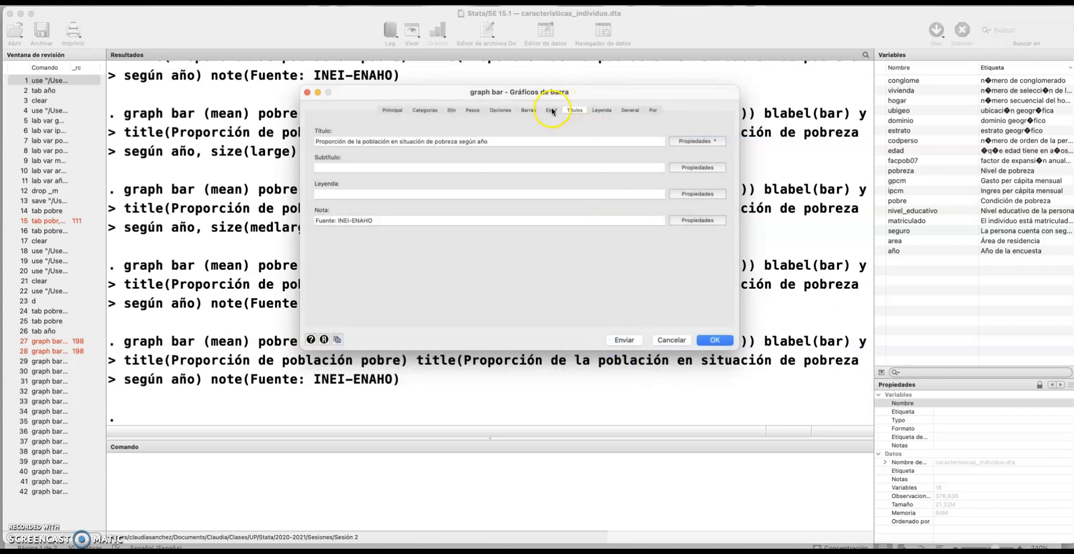
Set the margin of the y-axis title "Proporción de población pobre" to Medio_pequeño
left_click(552, 111)
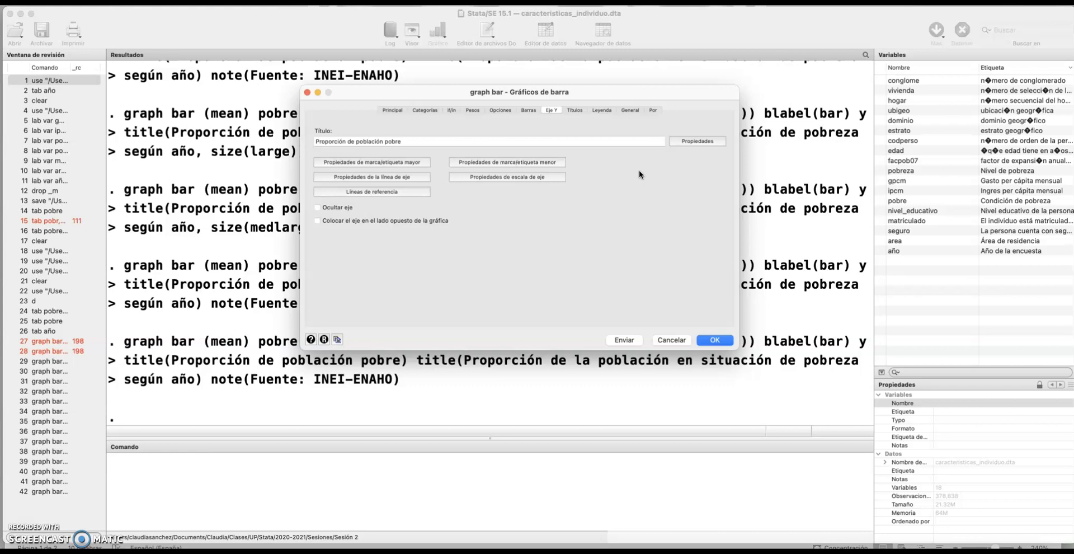
left_click(684, 142)
left_click(707, 141)
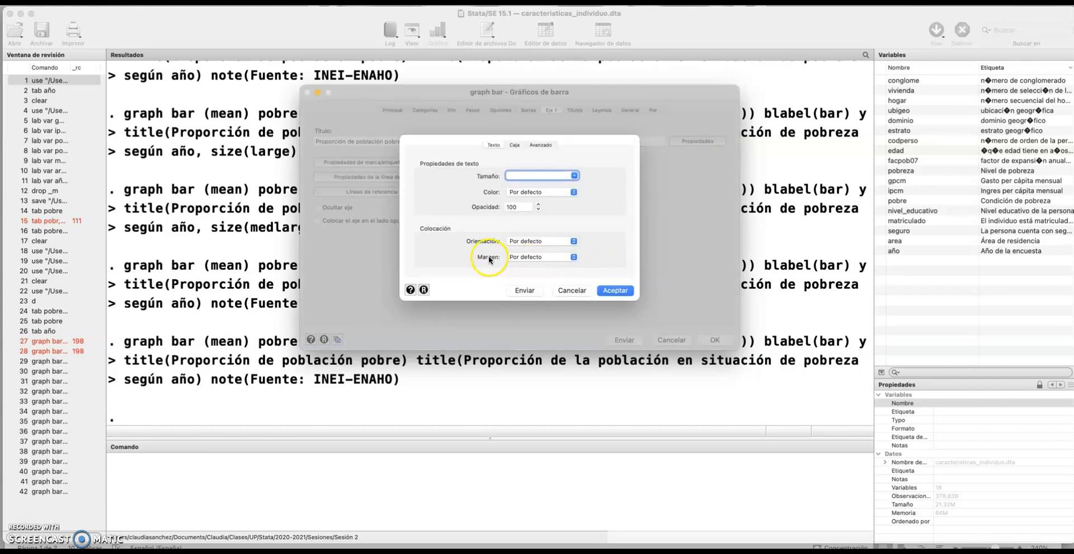
left_click(575, 258)
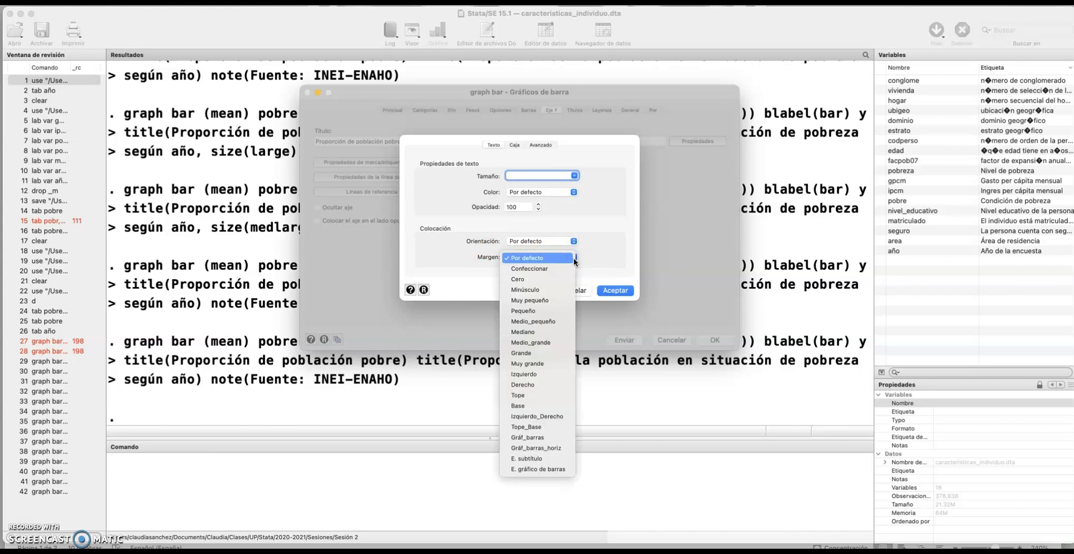
left_click(560, 322)
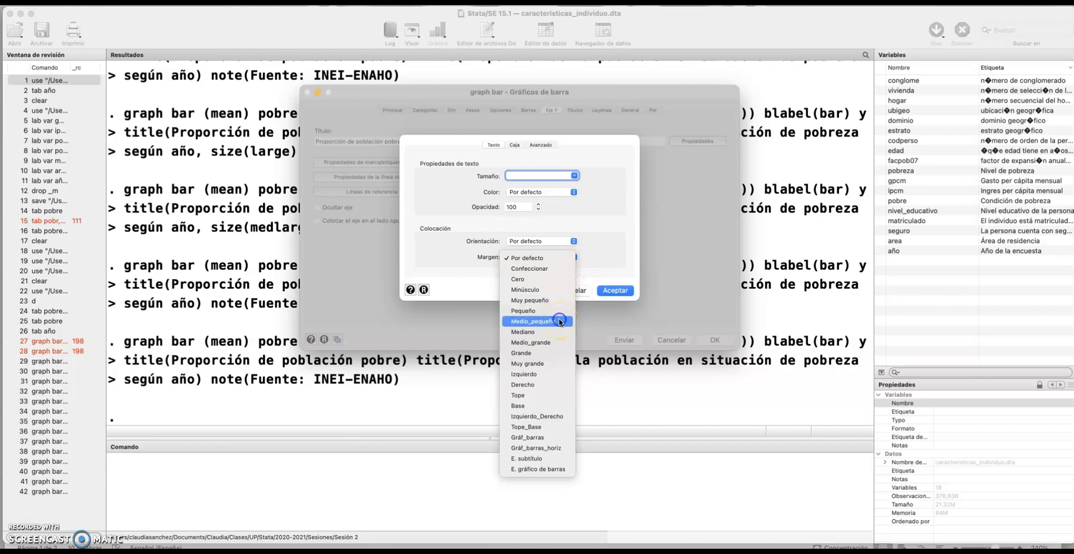
left_click(608, 290)
left_click(608, 291)
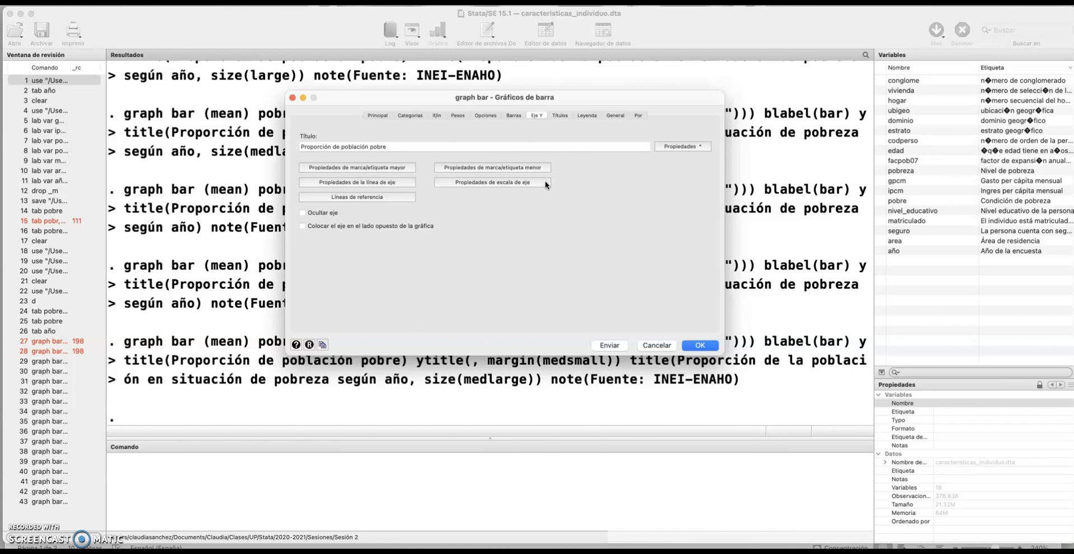
Switch the y-axis major tick rule to Rango/Delta, with a minimum value of 0 and a maximum value of 0.25
left_click(357, 167)
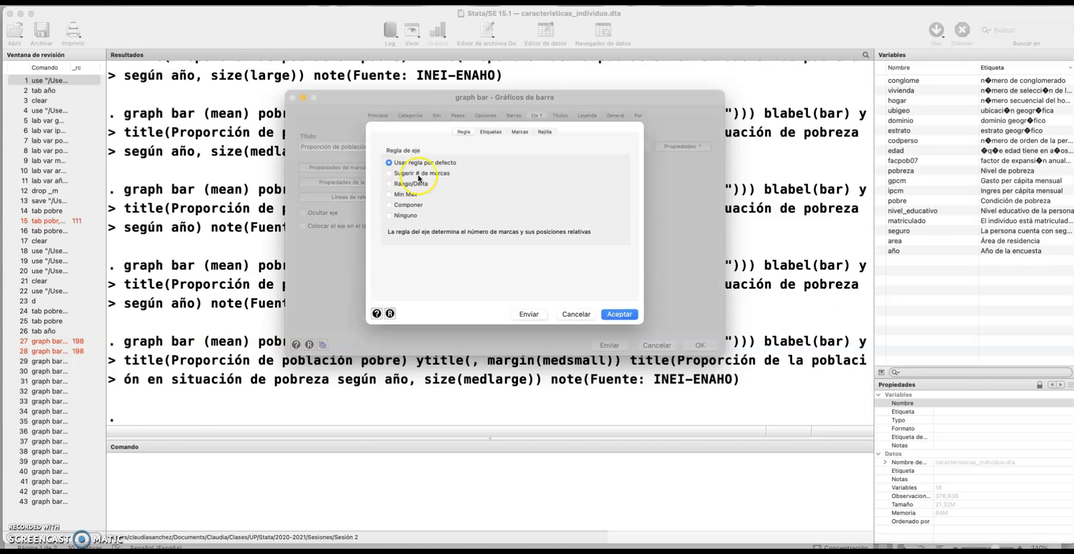
left_click(389, 185)
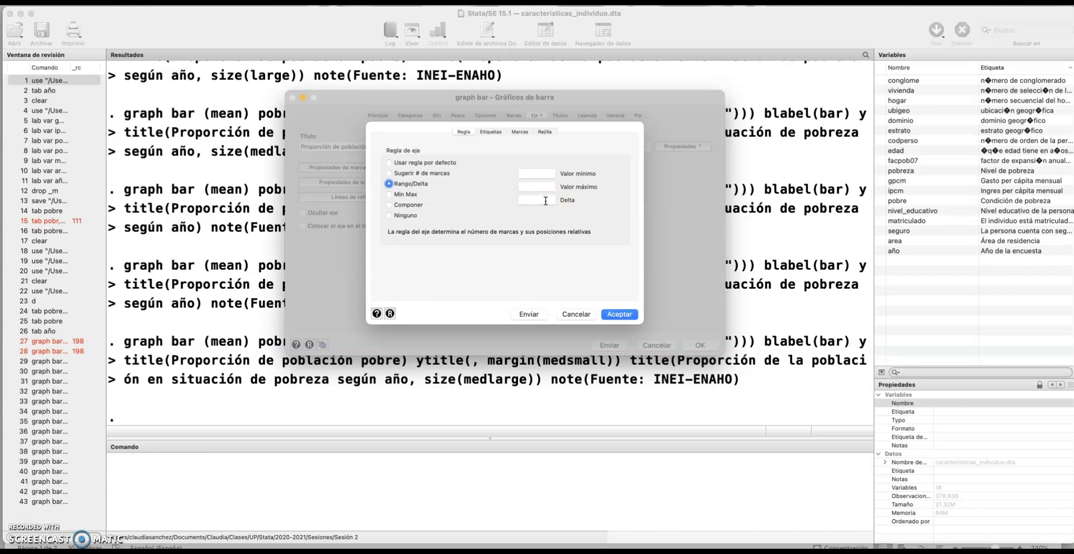
left_click(534, 172)
type("0")
left_click(536, 186)
type("0.25")
Enter the delta for the y-axis major tick spacing and regenerate the bar graph
left_click(536, 201)
type("0.0")
left_click(619, 313)
left_click(706, 348)
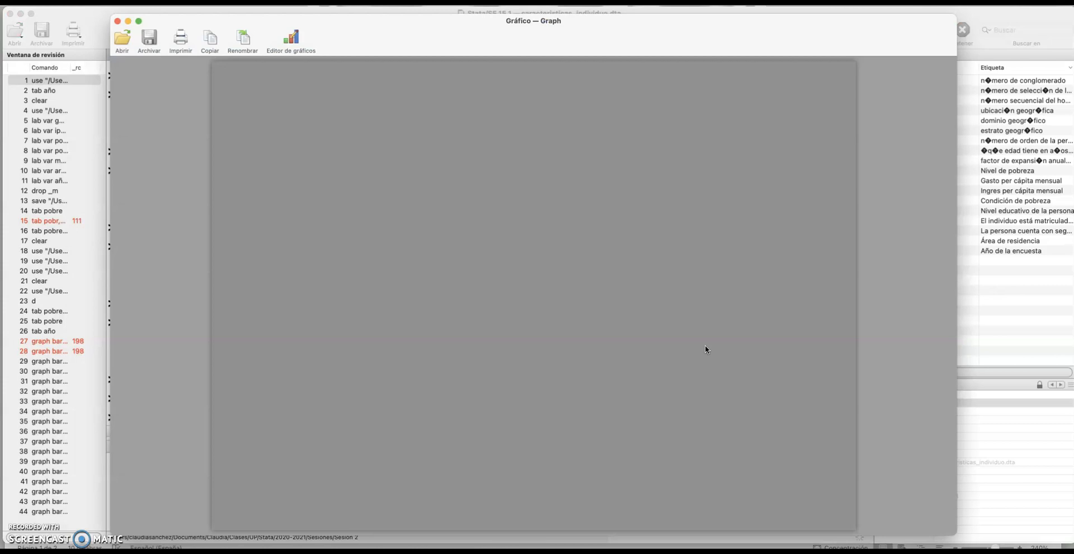